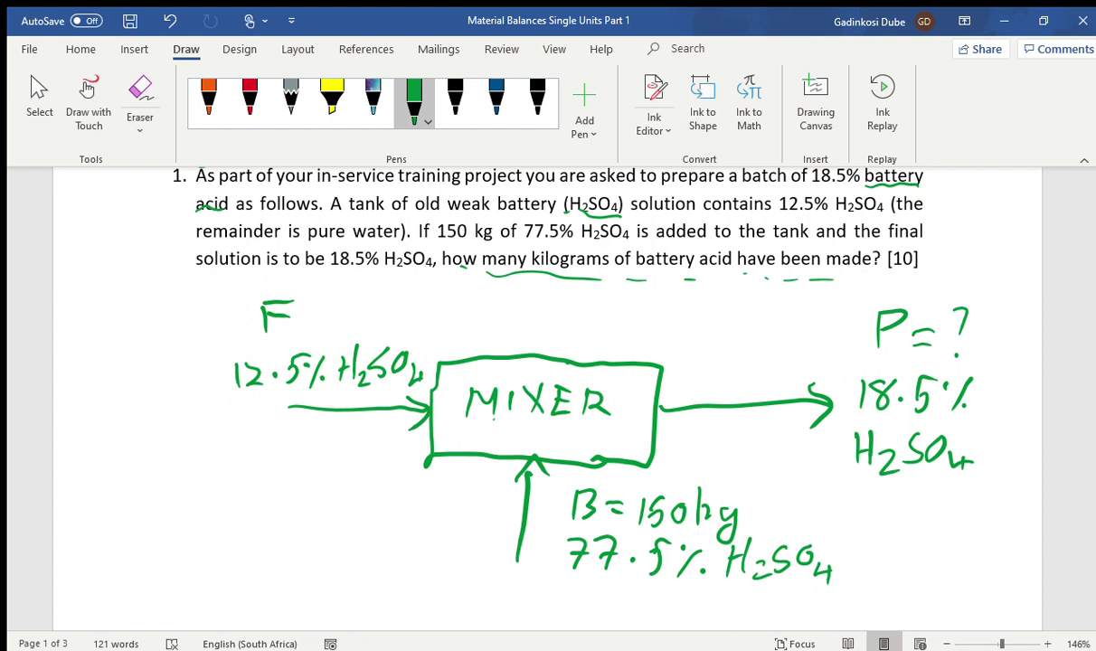
pyautogui.moveTo(882, 376)
pyautogui.mouseDown()
pyautogui.moveTo(873, 398)
pyautogui.moveTo(932, 389)
pyautogui.mouseUp()
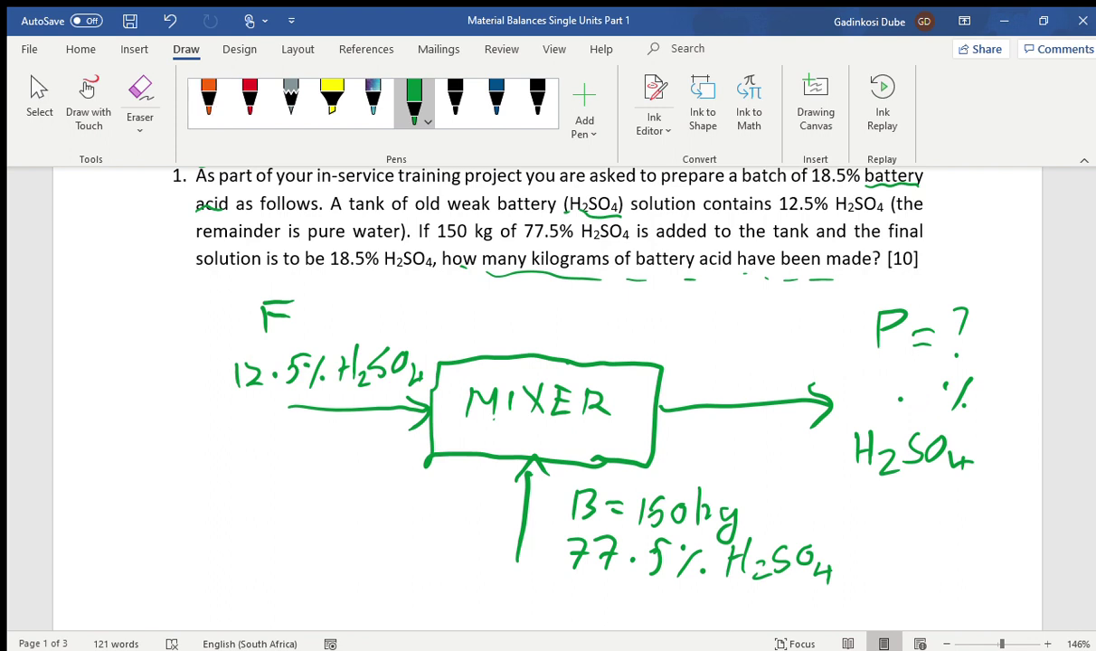
pyautogui.hotkey('ctrl', 'z')
pyautogui.scroll(-20, 171, 588)
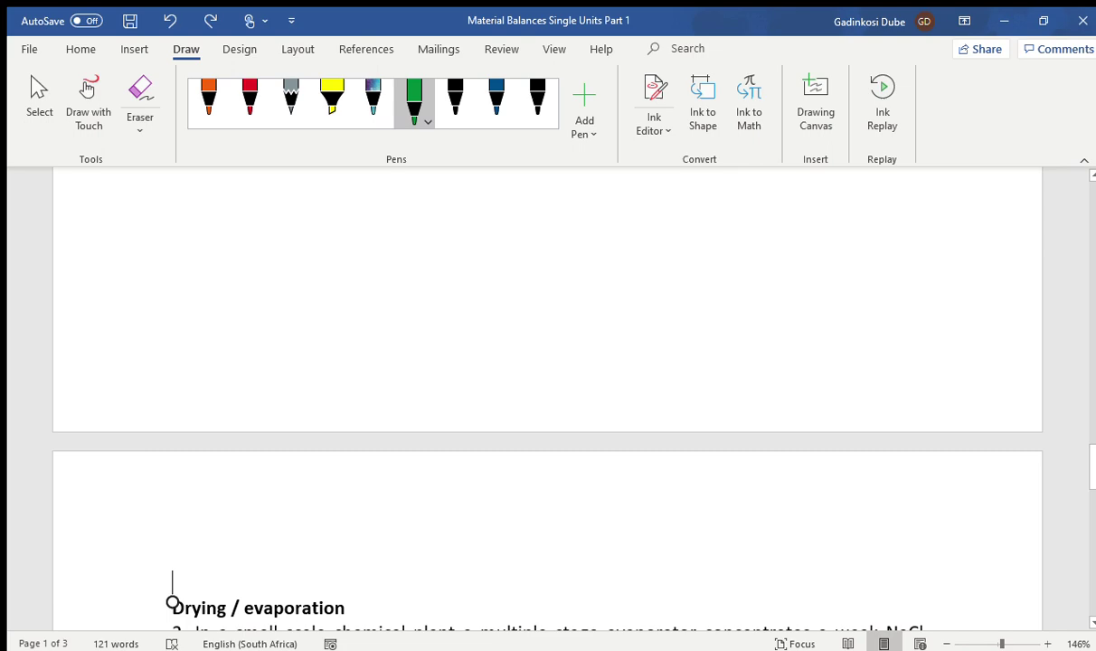
pyautogui.scroll(-5, 543, 407)
pyautogui.scroll(15, 543, 398)
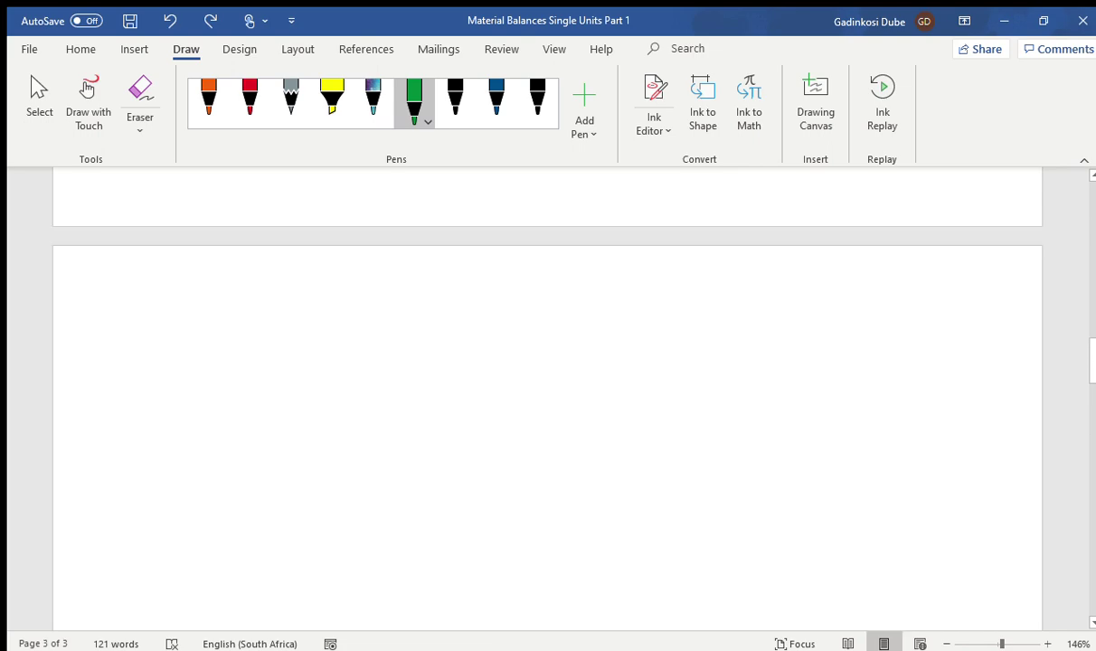
pyautogui.scroll(9, 542, 398)
pyautogui.scroll(-2, 543, 398)
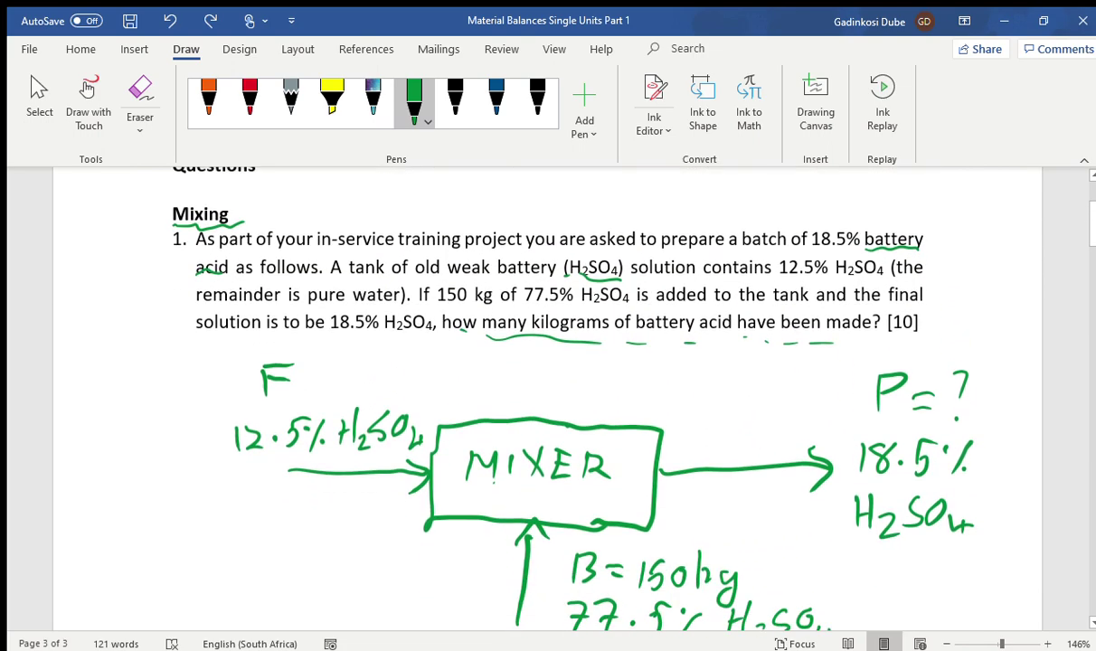
pyautogui.scroll(-2, 543, 398)
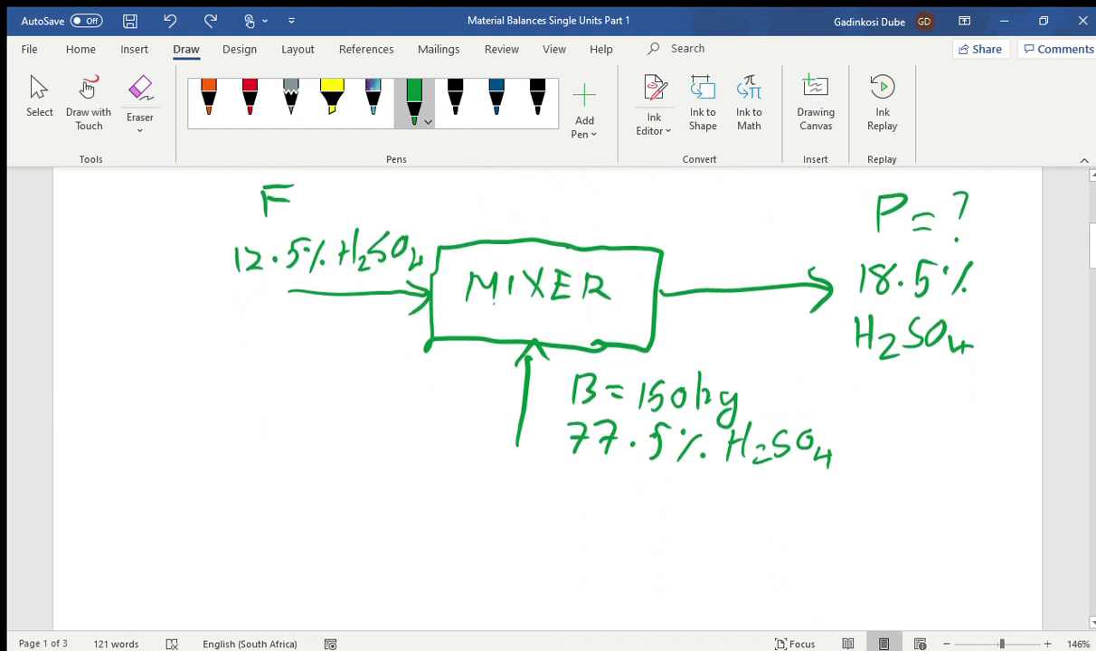
pyautogui.scroll(-1, 543, 398)
pyautogui.scroll(3, 543, 398)
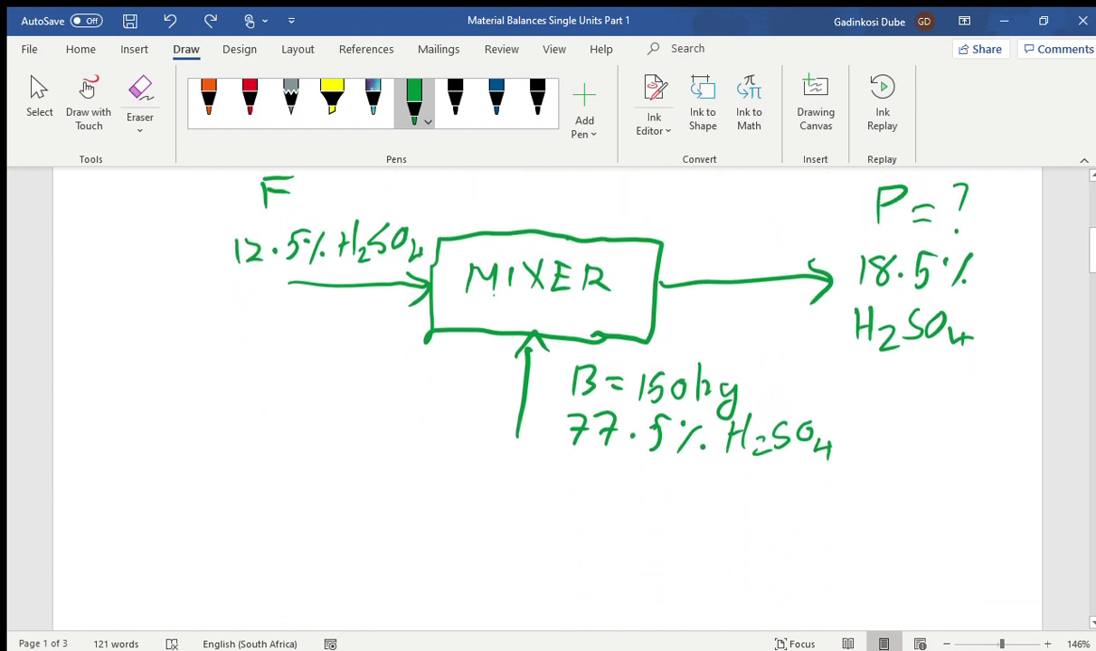
pyautogui.scroll(-3, 543, 398)
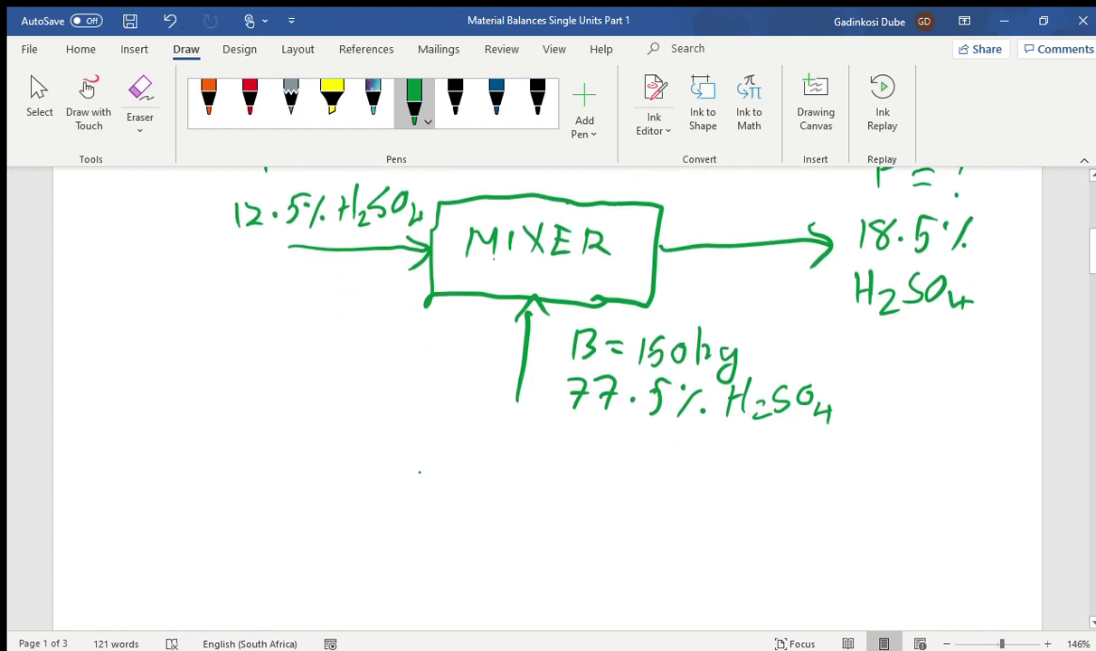
# Step: Handwrite 'BASIS: 150 kg B' in green below the diagram
pyautogui.moveTo(416, 463)
pyautogui.mouseDown()
pyautogui.moveTo(417, 493)
pyautogui.moveTo(436, 473)
pyautogui.moveTo(419, 499)
pyautogui.moveTo(450, 500)
pyautogui.moveTo(461, 475)
pyautogui.moveTo(462, 506)
pyautogui.moveTo(460, 487)
pyautogui.moveTo(485, 495)
pyautogui.moveTo(461, 501)
pyautogui.moveTo(509, 499)
pyautogui.mouseUp()
pyautogui.click(450, 498)
pyautogui.click(535, 478)
pyautogui.click(535, 506)
pyautogui.moveTo(573, 473); pyautogui.dragTo(570, 507)
pyautogui.moveTo(583, 473)
pyautogui.mouseDown()
pyautogui.moveTo(597, 488)
pyautogui.moveTo(586, 507)
pyautogui.mouseUp()
pyautogui.moveTo(583, 472)
pyautogui.mouseDown()
pyautogui.moveTo(619, 474)
pyautogui.moveTo(657, 503)
pyautogui.moveTo(663, 493)
pyautogui.moveTo(677, 503)
pyautogui.mouseUp()
pyautogui.moveTo(699, 486); pyautogui.dragTo(685, 532)
pyautogui.moveTo(745, 471); pyautogui.dragTo(744, 504)
pyautogui.moveTo(746, 470); pyautogui.dragTo(747, 504)
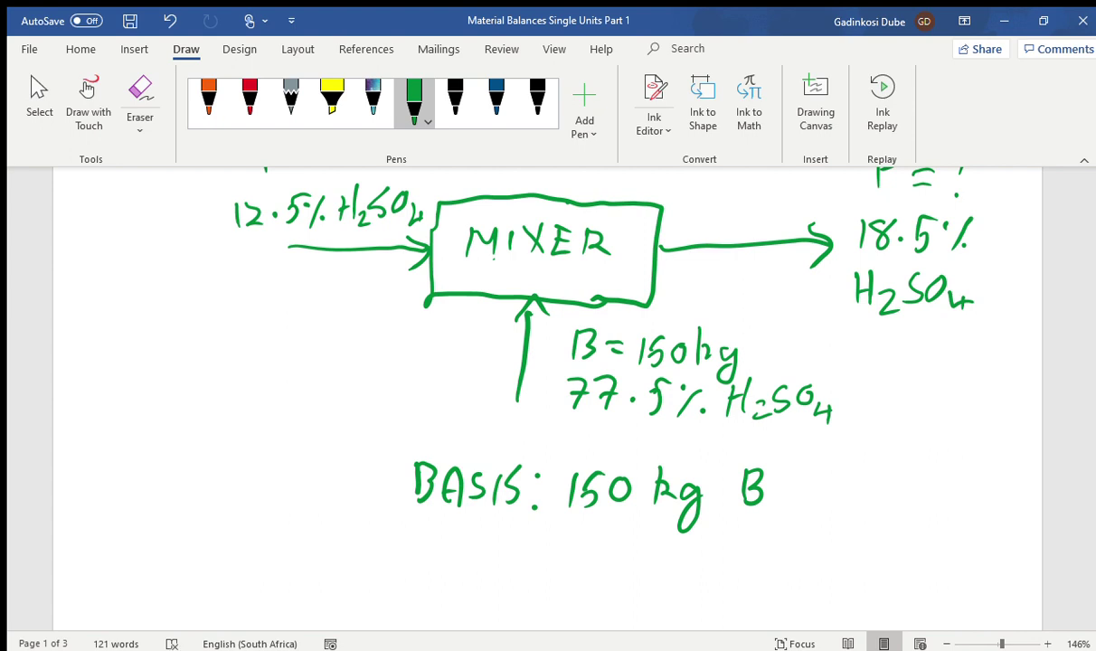
# Step: Ink the heading 'OVERALL BALANCE:' beneath the basis line
pyautogui.scroll(-5, 547, 398)
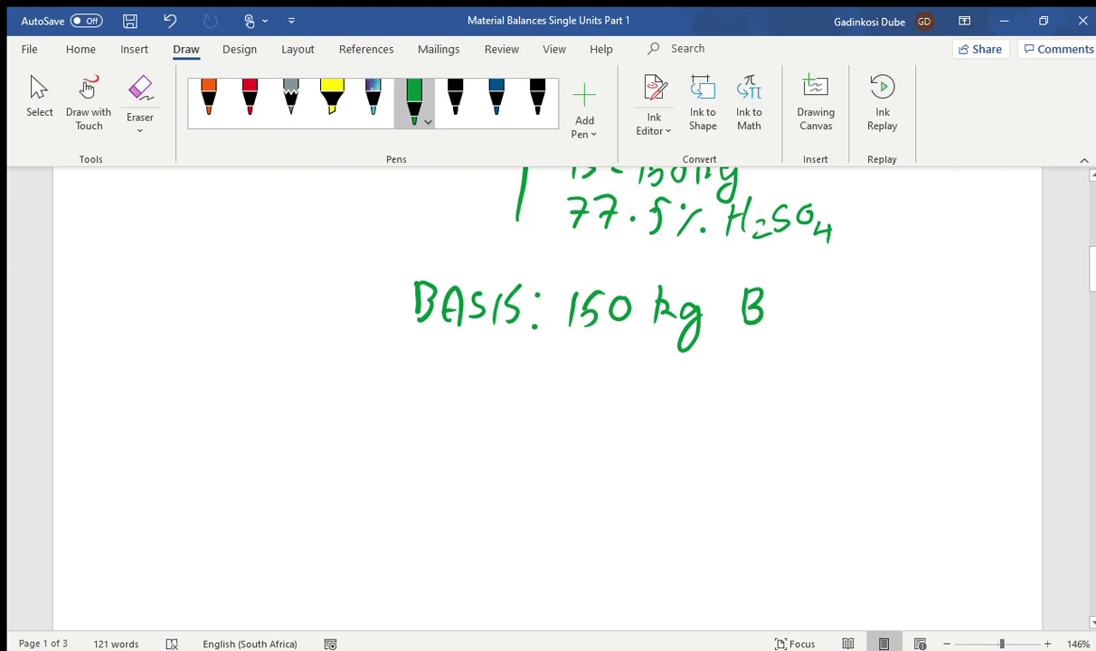
pyautogui.moveTo(138, 367)
pyautogui.mouseDown()
pyautogui.moveTo(180, 369)
pyautogui.moveTo(211, 388)
pyautogui.moveTo(209, 366)
pyautogui.mouseUp()
pyautogui.moveTo(190, 379); pyautogui.dragTo(221, 369)
pyautogui.moveTo(221, 369); pyautogui.dragTo(240, 396)
pyautogui.moveTo(253, 399)
pyautogui.mouseDown()
pyautogui.moveTo(282, 394)
pyautogui.moveTo(303, 377)
pyautogui.moveTo(313, 398)
pyautogui.moveTo(360, 396)
pyautogui.mouseUp()
pyautogui.moveTo(378, 398)
pyautogui.mouseDown()
pyautogui.moveTo(388, 371)
pyautogui.moveTo(400, 398)
pyautogui.mouseUp()
pyautogui.moveTo(381, 387)
pyautogui.mouseDown()
pyautogui.moveTo(416, 400)
pyautogui.moveTo(451, 387)
pyautogui.mouseUp()
pyautogui.moveTo(459, 399)
pyautogui.mouseDown()
pyautogui.moveTo(460, 372)
pyautogui.moveTo(478, 372)
pyautogui.moveTo(490, 401)
pyautogui.moveTo(515, 398)
pyautogui.mouseUp()
pyautogui.moveTo(515, 399)
pyautogui.mouseDown()
pyautogui.moveTo(537, 399)
pyautogui.moveTo(529, 385)
pyautogui.mouseUp()
pyautogui.click(570, 381)
pyautogui.click(572, 396)
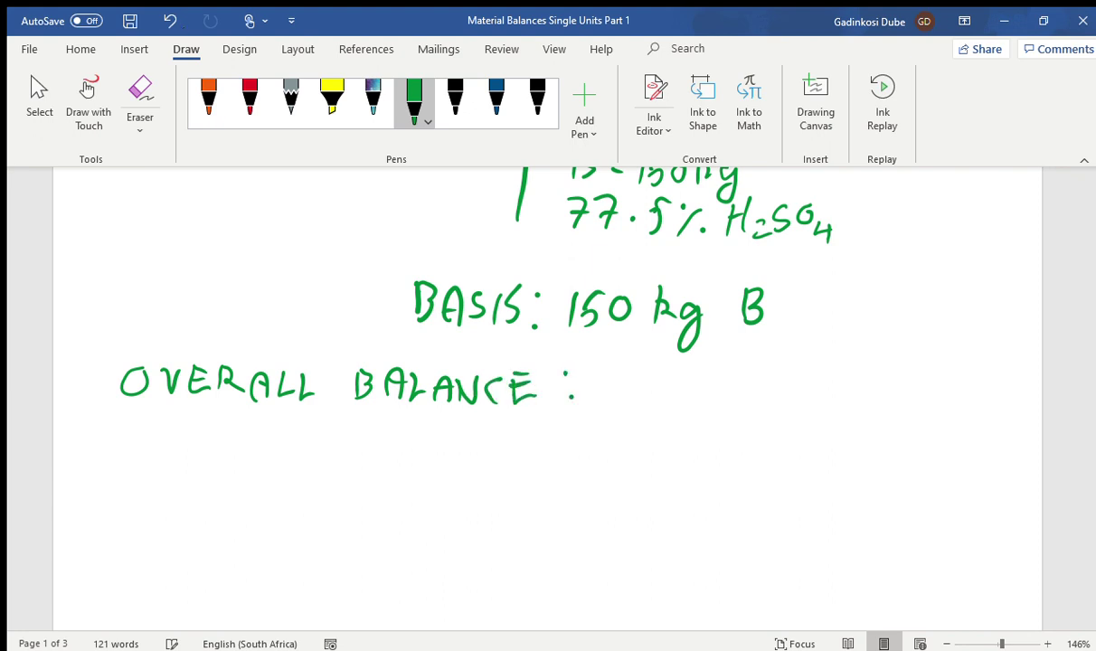
pyautogui.scroll(10, 547, 398)
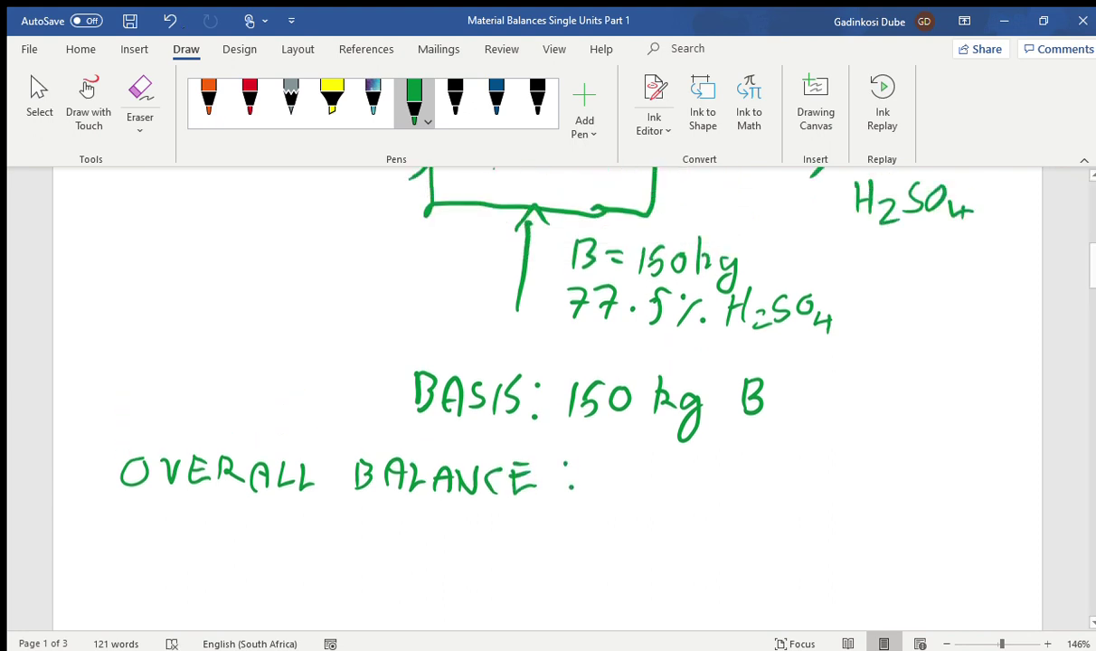
pyautogui.scroll(4, 547, 398)
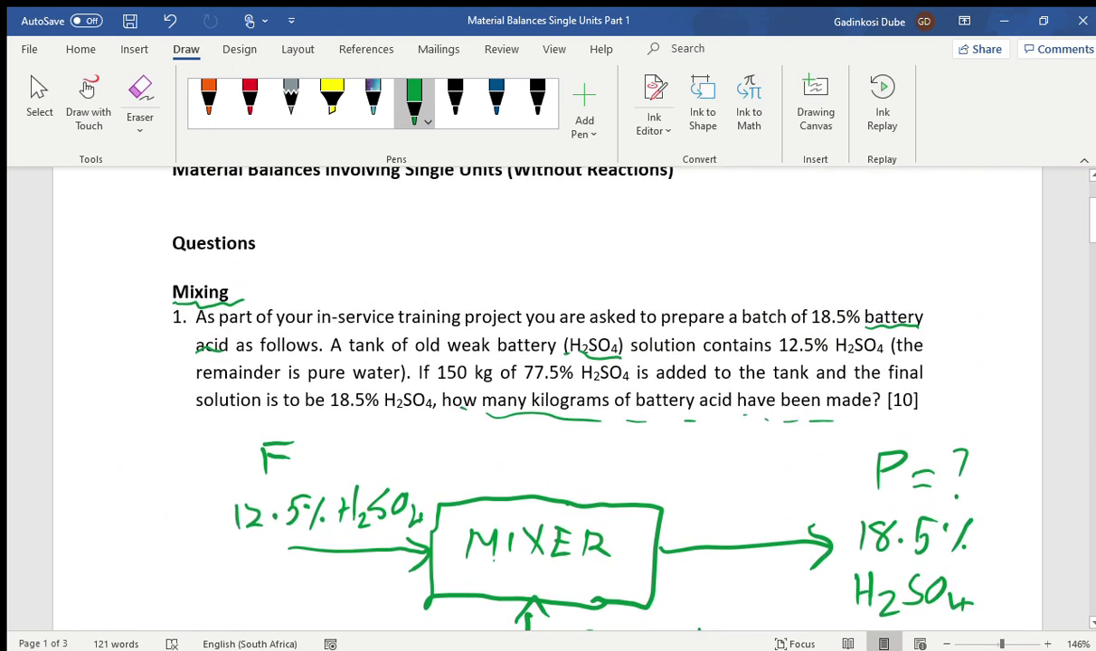
pyautogui.scroll(-6, 548, 398)
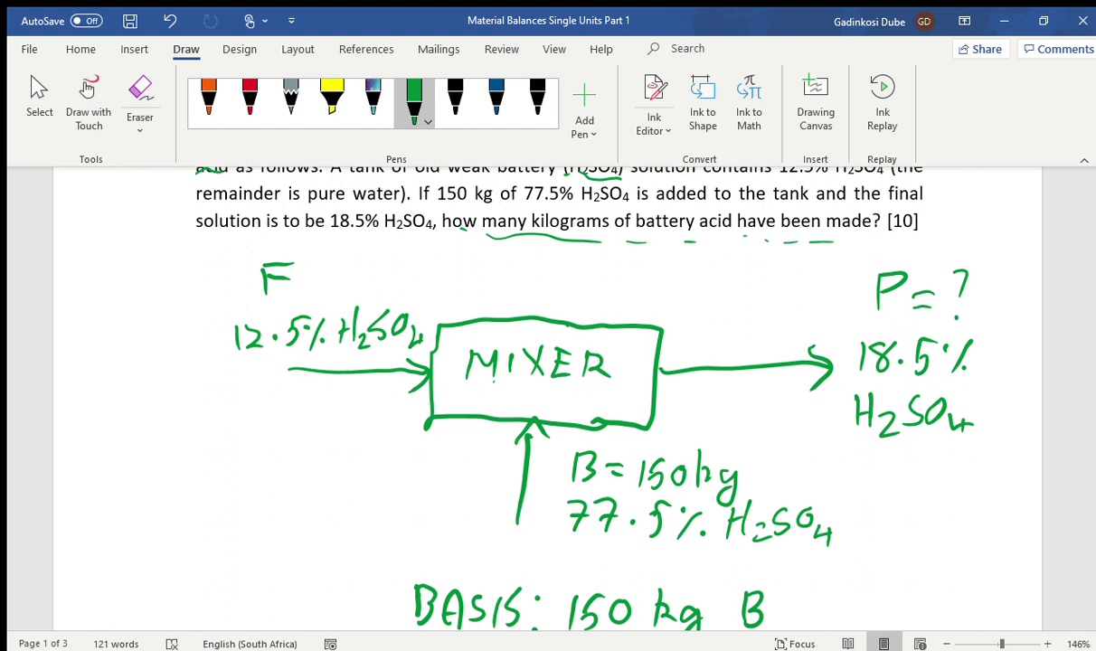
pyautogui.scroll(-7, 548, 398)
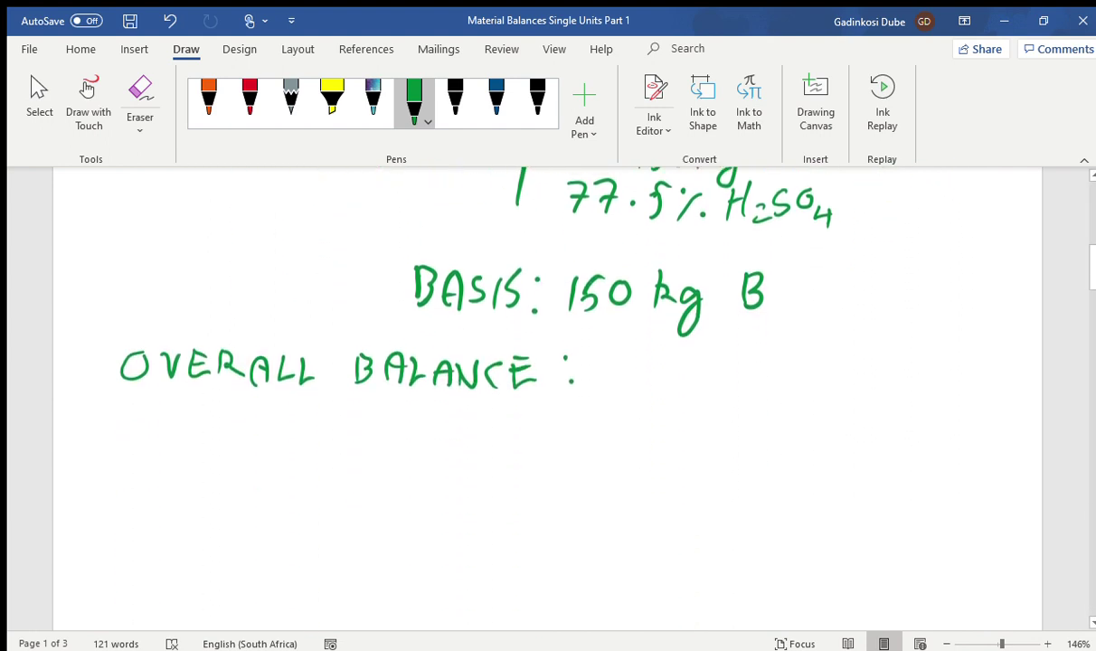
# Step: Write the equation 'F + B = P' after the OVERALL BALANCE heading
pyautogui.moveTo(647, 352)
pyautogui.mouseDown()
pyautogui.moveTo(647, 391)
pyautogui.moveTo(667, 353)
pyautogui.moveTo(667, 371)
pyautogui.mouseUp()
pyautogui.moveTo(709, 360)
pyautogui.mouseDown()
pyautogui.moveTo(708, 395)
pyautogui.moveTo(722, 376)
pyautogui.moveTo(759, 398)
pyautogui.mouseUp()
pyautogui.moveTo(759, 354); pyautogui.dragTo(759, 396)
pyautogui.moveTo(825, 373); pyautogui.dragTo(852, 372)
pyautogui.moveTo(827, 385); pyautogui.dragTo(857, 385)
pyautogui.moveTo(897, 353)
pyautogui.mouseDown()
pyautogui.moveTo(894, 391)
pyautogui.moveTo(892, 380)
pyautogui.mouseUp()
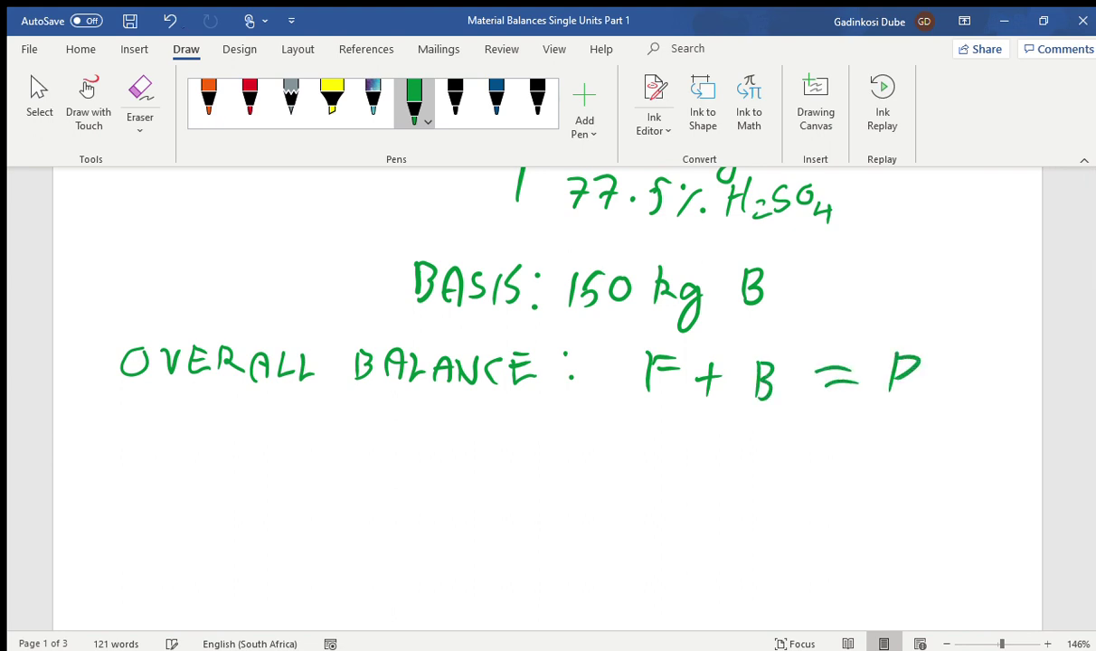
# Step: Below it, write 'F + 150 = P' with a question mark marking P unknown
pyautogui.moveTo(648, 425)
pyautogui.mouseDown()
pyautogui.moveTo(649, 462)
pyautogui.moveTo(683, 426)
pyautogui.moveTo(680, 441)
pyautogui.mouseUp()
pyautogui.moveTo(721, 426)
pyautogui.mouseDown()
pyautogui.moveTo(721, 457)
pyautogui.moveTo(733, 444)
pyautogui.moveTo(765, 464)
pyautogui.mouseUp()
pyautogui.moveTo(785, 432)
pyautogui.mouseDown()
pyautogui.moveTo(786, 464)
pyautogui.moveTo(801, 431)
pyautogui.mouseUp()
pyautogui.moveTo(834, 432)
pyautogui.mouseDown()
pyautogui.moveTo(819, 452)
pyautogui.moveTo(836, 434)
pyautogui.moveTo(892, 436)
pyautogui.moveTo(893, 448)
pyautogui.mouseUp()
pyautogui.moveTo(927, 416)
pyautogui.mouseDown()
pyautogui.moveTo(924, 459)
pyautogui.moveTo(927, 439)
pyautogui.mouseUp()
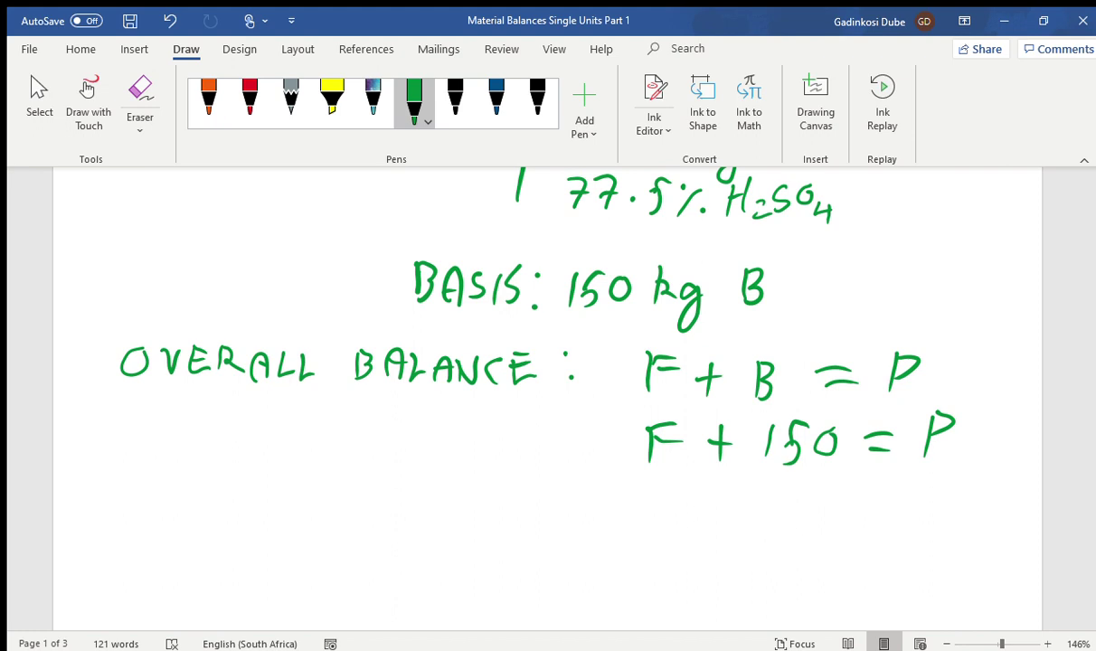
pyautogui.moveTo(960, 408); pyautogui.dragTo(991, 388)
pyautogui.click(1000, 409)
pyautogui.scroll(-3, 548, 398)
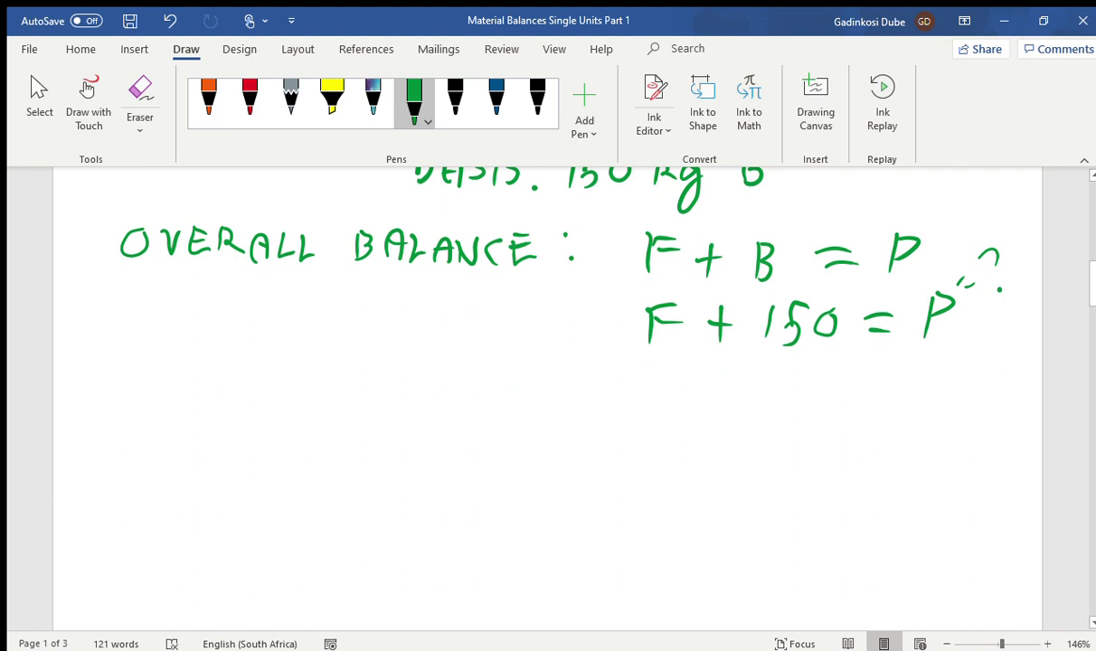
# Step: Ink 'COMPONENT BALANCE:' below the overall balance equations
pyautogui.moveTo(148, 425)
pyautogui.mouseDown()
pyautogui.moveTo(188, 431)
pyautogui.moveTo(189, 453)
pyautogui.moveTo(215, 428)
pyautogui.moveTo(214, 455)
pyautogui.moveTo(239, 429)
pyautogui.moveTo(226, 449)
pyautogui.moveTo(259, 455)
pyautogui.moveTo(262, 427)
pyautogui.moveTo(282, 457)
pyautogui.moveTo(305, 428)
pyautogui.moveTo(319, 457)
pyautogui.moveTo(326, 421)
pyautogui.mouseUp()
pyautogui.moveTo(302, 456)
pyautogui.mouseDown()
pyautogui.moveTo(327, 456)
pyautogui.moveTo(321, 440)
pyautogui.mouseUp()
pyautogui.moveTo(335, 457)
pyautogui.mouseDown()
pyautogui.moveTo(336, 423)
pyautogui.moveTo(361, 457)
pyautogui.mouseUp()
pyautogui.moveTo(361, 457); pyautogui.dragTo(361, 423)
pyautogui.moveTo(385, 427); pyautogui.dragTo(386, 456)
pyautogui.moveTo(370, 429)
pyautogui.mouseDown()
pyautogui.moveTo(398, 423)
pyautogui.moveTo(438, 465)
pyautogui.mouseUp()
pyautogui.moveTo(439, 425)
pyautogui.mouseDown()
pyautogui.moveTo(440, 464)
pyautogui.moveTo(490, 462)
pyautogui.moveTo(488, 447)
pyautogui.mouseUp()
pyautogui.moveTo(498, 427)
pyautogui.mouseDown()
pyautogui.moveTo(516, 465)
pyautogui.moveTo(534, 427)
pyautogui.moveTo(546, 465)
pyautogui.moveTo(553, 431)
pyautogui.mouseUp()
pyautogui.moveTo(554, 431)
pyautogui.mouseDown()
pyautogui.moveTo(602, 422)
pyautogui.moveTo(602, 454)
pyautogui.moveTo(630, 459)
pyautogui.moveTo(643, 458)
pyautogui.moveTo(648, 424)
pyautogui.mouseUp()
pyautogui.moveTo(624, 443); pyautogui.dragTo(644, 443)
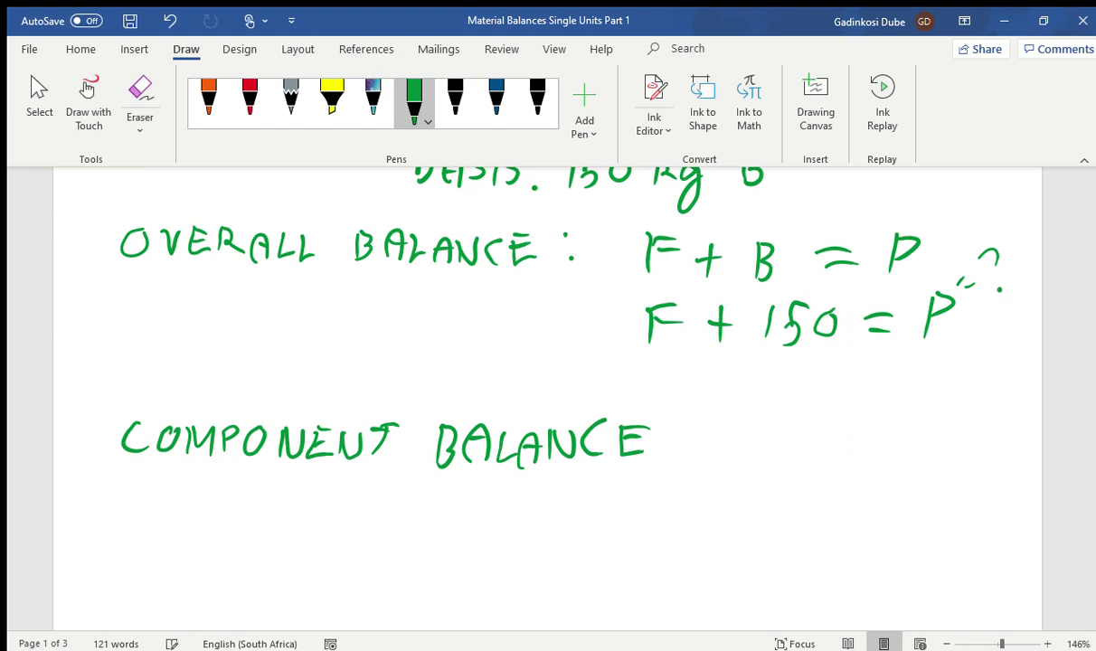
pyautogui.click(678, 427)
pyautogui.click(678, 457)
# Step: Write 'H2SO4' after the colon as the balanced component
pyautogui.moveTo(731, 425); pyautogui.dragTo(729, 467)
pyautogui.moveTo(743, 423)
pyautogui.mouseDown()
pyautogui.moveTo(730, 464)
pyautogui.moveTo(756, 464)
pyautogui.moveTo(755, 446)
pyautogui.moveTo(785, 473)
pyautogui.mouseUp()
pyautogui.moveTo(803, 425); pyautogui.dragTo(791, 460)
pyautogui.moveTo(830, 431)
pyautogui.mouseDown()
pyautogui.moveTo(818, 453)
pyautogui.moveTo(832, 432)
pyautogui.moveTo(874, 470)
pyautogui.mouseUp()
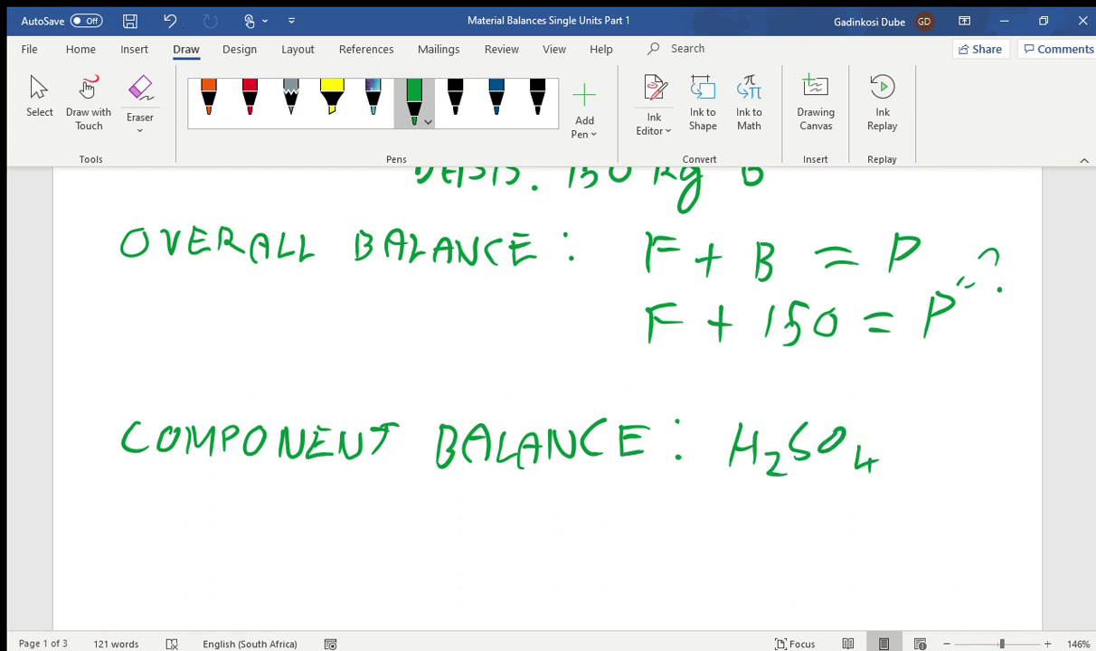
pyautogui.scroll(5, 579, 380)
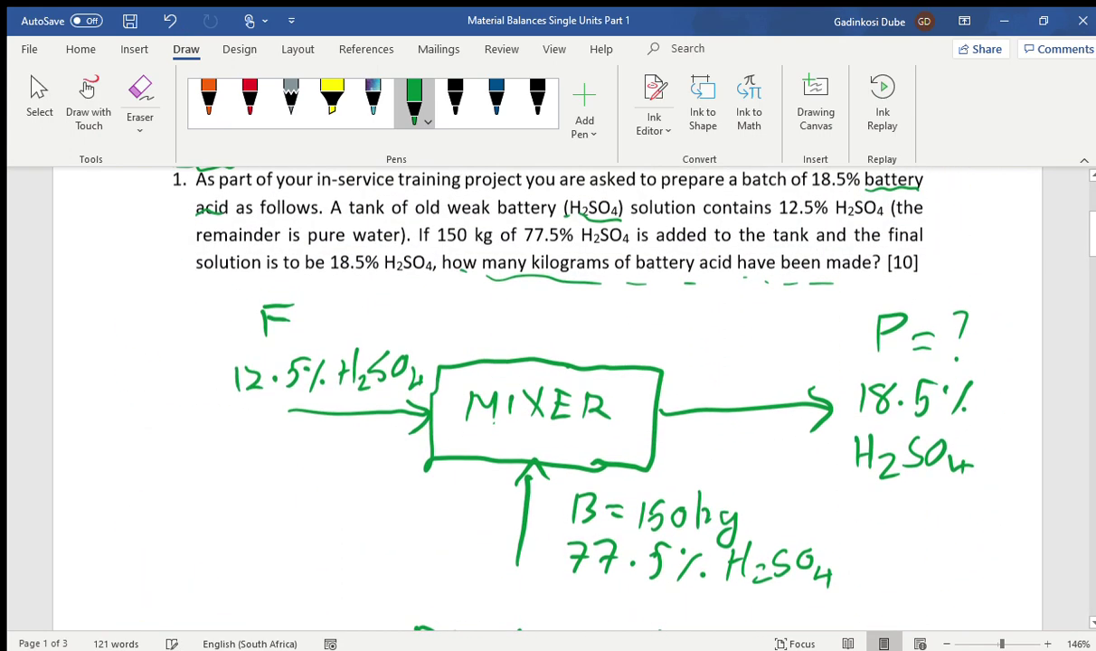
pyautogui.scroll(1, 543, 380)
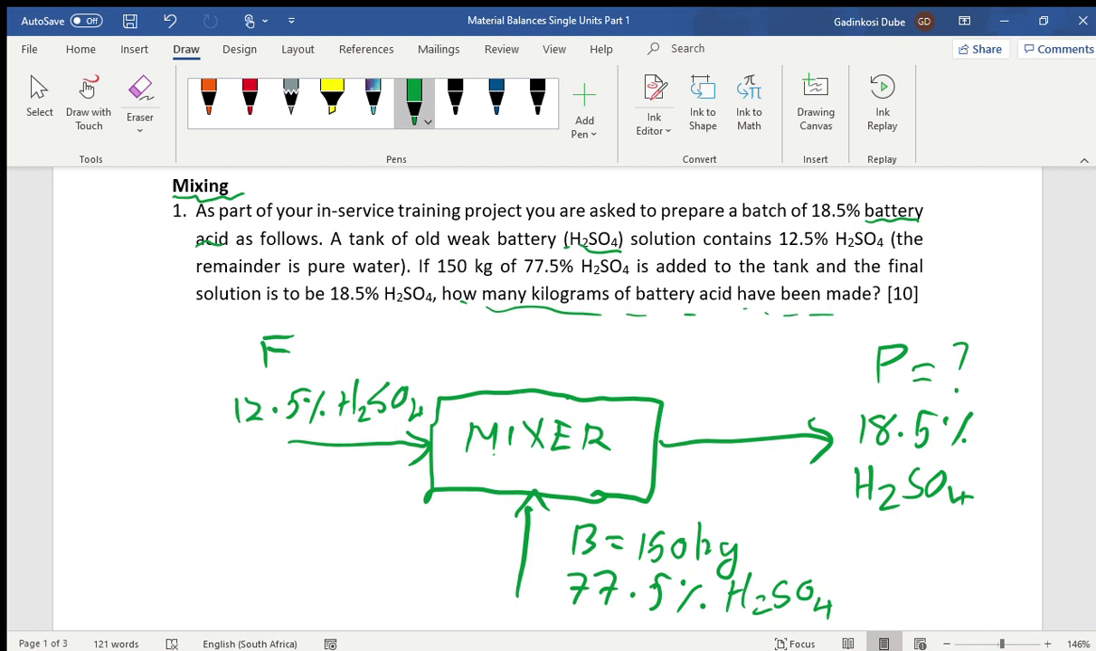
pyautogui.scroll(-3, 547, 380)
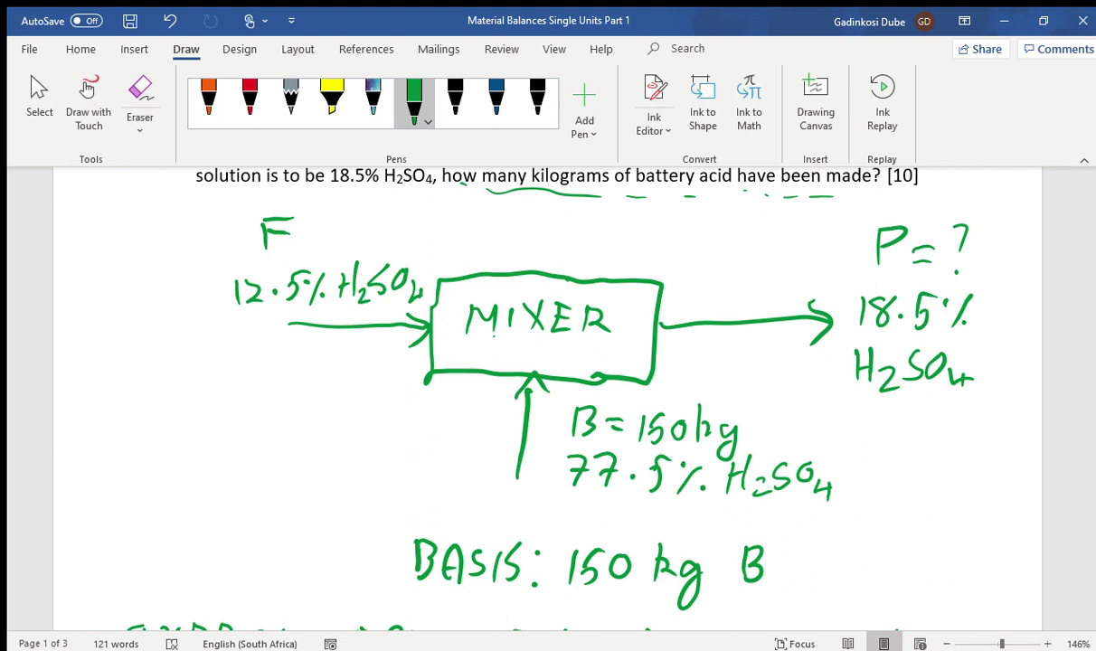
pyautogui.scroll(-10, 547, 398)
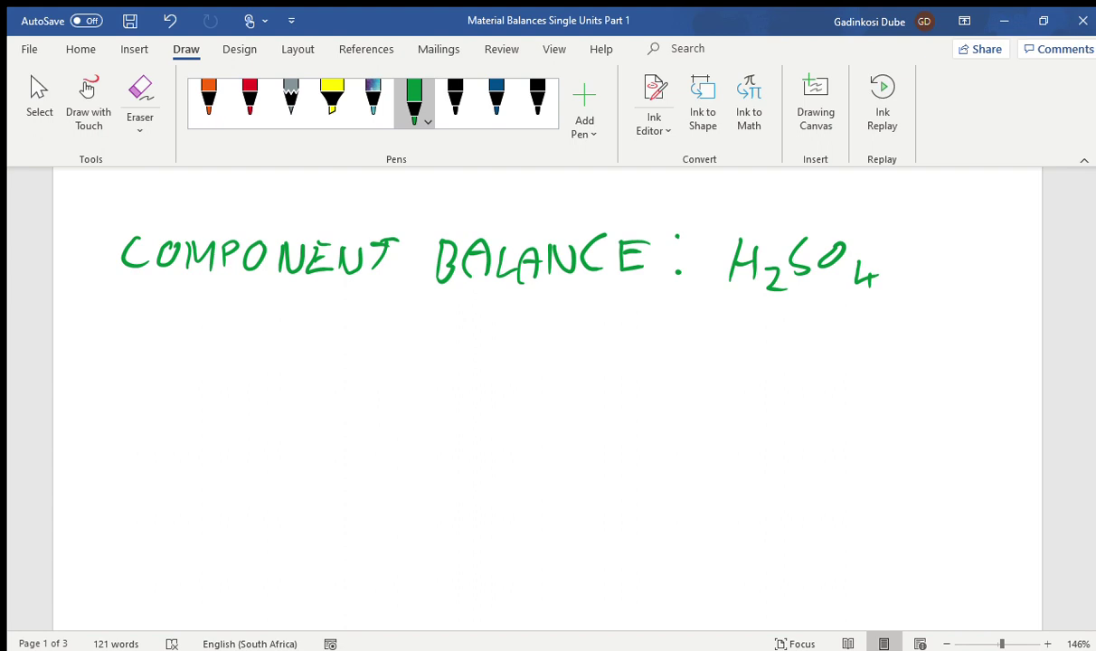
# Step: Write the first term x^F_H2SO4 F followed by a plus sign
pyautogui.moveTo(216, 337)
pyautogui.mouseDown()
pyautogui.moveTo(225, 344)
pyautogui.moveTo(214, 383)
pyautogui.mouseUp()
pyautogui.moveTo(263, 335); pyautogui.dragTo(264, 382)
pyautogui.moveTo(272, 314)
pyautogui.mouseDown()
pyautogui.moveTo(268, 344)
pyautogui.moveTo(295, 309)
pyautogui.mouseUp()
pyautogui.moveTo(273, 326); pyautogui.dragTo(283, 324)
pyautogui.moveTo(270, 368)
pyautogui.mouseDown()
pyautogui.moveTo(269, 392)
pyautogui.moveTo(281, 379)
pyautogui.mouseUp()
pyautogui.moveTo(280, 366)
pyautogui.mouseDown()
pyautogui.moveTo(282, 390)
pyautogui.moveTo(305, 398)
pyautogui.moveTo(331, 366)
pyautogui.moveTo(363, 381)
pyautogui.moveTo(358, 391)
pyautogui.mouseUp()
pyautogui.moveTo(394, 330)
pyautogui.mouseDown()
pyautogui.moveTo(395, 390)
pyautogui.moveTo(439, 315)
pyautogui.mouseUp()
pyautogui.moveTo(401, 356); pyautogui.dragTo(421, 354)
pyautogui.moveTo(493, 353)
pyautogui.mouseDown()
pyautogui.moveTo(494, 396)
pyautogui.moveTo(520, 371)
pyautogui.mouseUp()
# Step: Add the term x^B_H2SO4 B and an equals sign
pyautogui.moveTo(563, 340); pyautogui.dragTo(562, 389)
pyautogui.moveTo(626, 340); pyautogui.dragTo(631, 389)
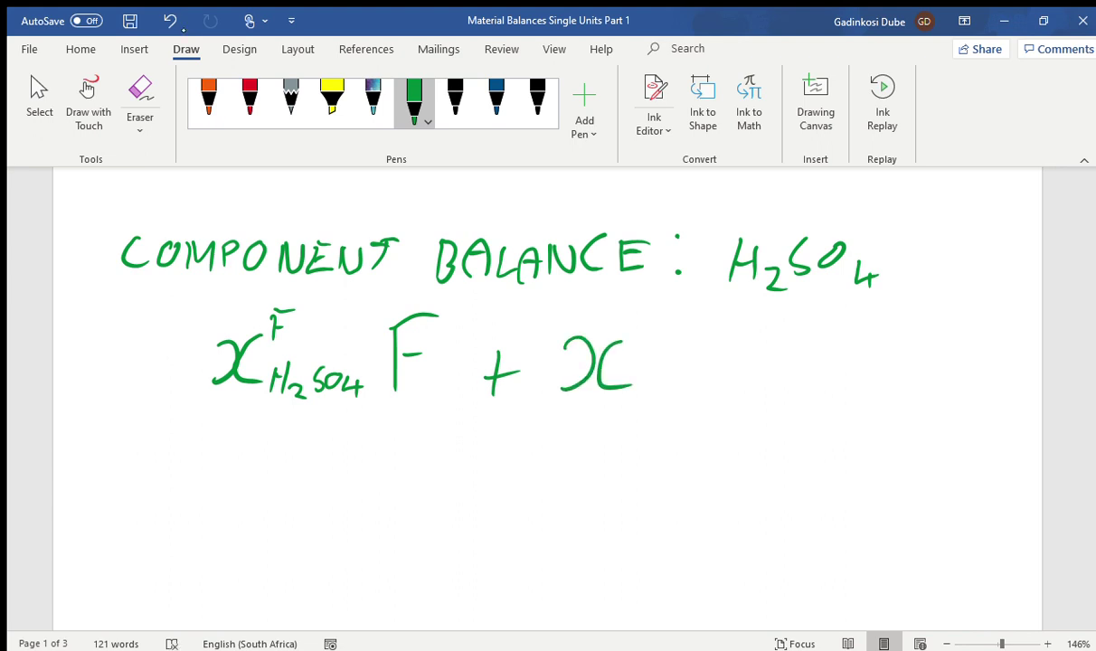
pyautogui.moveTo(642, 313)
pyautogui.mouseDown()
pyautogui.moveTo(642, 337)
pyautogui.moveTo(655, 330)
pyautogui.moveTo(643, 337)
pyautogui.mouseUp()
pyautogui.moveTo(642, 379)
pyautogui.mouseDown()
pyautogui.moveTo(642, 404)
pyautogui.moveTo(669, 408)
pyautogui.moveTo(704, 380)
pyautogui.moveTo(734, 397)
pyautogui.mouseUp()
pyautogui.click(706, 382)
pyautogui.moveTo(735, 380); pyautogui.dragTo(736, 411)
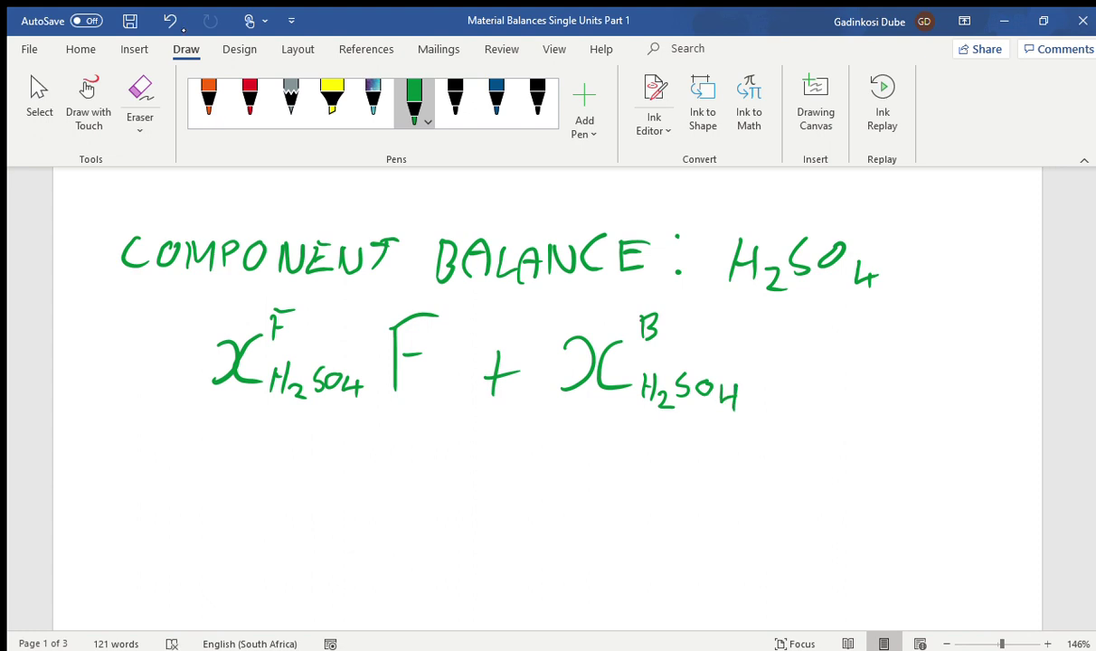
pyautogui.moveTo(769, 330); pyautogui.dragTo(769, 391)
pyautogui.moveTo(825, 360); pyautogui.dragTo(846, 359)
pyautogui.moveTo(825, 379)
pyautogui.mouseDown()
pyautogui.moveTo(888, 346)
pyautogui.moveTo(859, 400)
pyautogui.mouseUp()
# Step: Complete the right side with x^P_H2SO4 P
pyautogui.moveTo(914, 342)
pyautogui.mouseDown()
pyautogui.moveTo(891, 363)
pyautogui.moveTo(918, 392)
pyautogui.mouseUp()
pyautogui.moveTo(913, 310); pyautogui.dragTo(914, 342)
pyautogui.moveTo(914, 309)
pyautogui.mouseDown()
pyautogui.moveTo(925, 312)
pyautogui.moveTo(916, 327)
pyautogui.mouseUp()
pyautogui.moveTo(910, 392)
pyautogui.mouseDown()
pyautogui.moveTo(911, 410)
pyautogui.moveTo(919, 399)
pyautogui.mouseUp()
pyautogui.moveTo(918, 391)
pyautogui.mouseDown()
pyautogui.moveTo(931, 418)
pyautogui.moveTo(955, 400)
pyautogui.moveTo(979, 416)
pyautogui.mouseUp()
pyautogui.moveTo(995, 328)
pyautogui.mouseDown()
pyautogui.moveTo(992, 391)
pyautogui.moveTo(991, 363)
pyautogui.mouseUp()
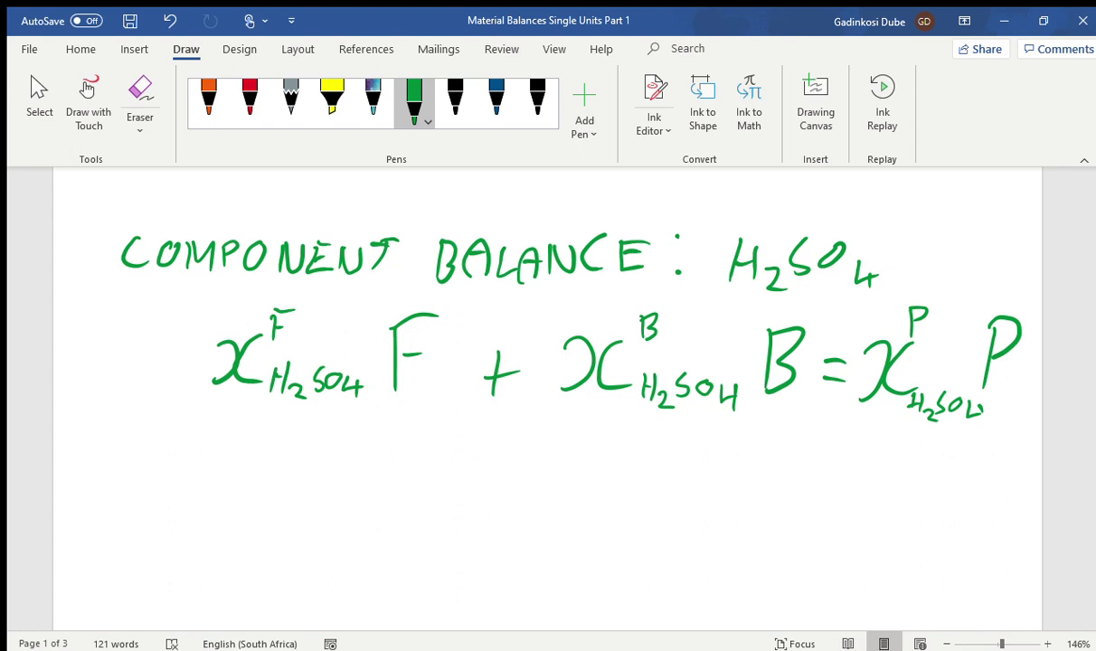
pyautogui.scroll(-2, 548, 380)
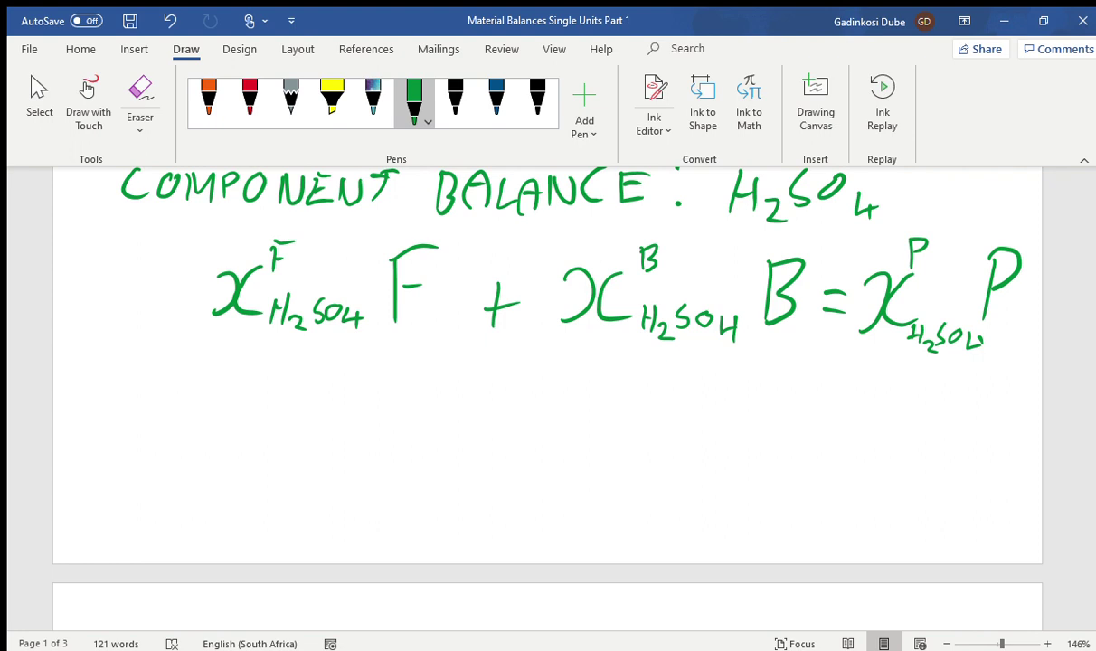
# Step: Start the substituted balance below with '0.125 F +'
pyautogui.moveTo(168, 380)
pyautogui.mouseDown()
pyautogui.moveTo(145, 404)
pyautogui.moveTo(170, 384)
pyautogui.moveTo(216, 391)
pyautogui.moveTo(217, 411)
pyautogui.mouseUp()
pyautogui.click(193, 400)
pyautogui.moveTo(233, 381)
pyautogui.mouseDown()
pyautogui.moveTo(218, 410)
pyautogui.moveTo(258, 413)
pyautogui.mouseUp()
pyautogui.moveTo(269, 375); pyautogui.dragTo(272, 413)
pyautogui.moveTo(270, 375)
pyautogui.mouseDown()
pyautogui.moveTo(289, 373)
pyautogui.moveTo(320, 419)
pyautogui.mouseUp()
pyautogui.moveTo(318, 371)
pyautogui.mouseDown()
pyautogui.moveTo(344, 370)
pyautogui.moveTo(337, 394)
pyautogui.moveTo(372, 422)
pyautogui.mouseUp()
pyautogui.moveTo(360, 403); pyautogui.dragTo(390, 402)
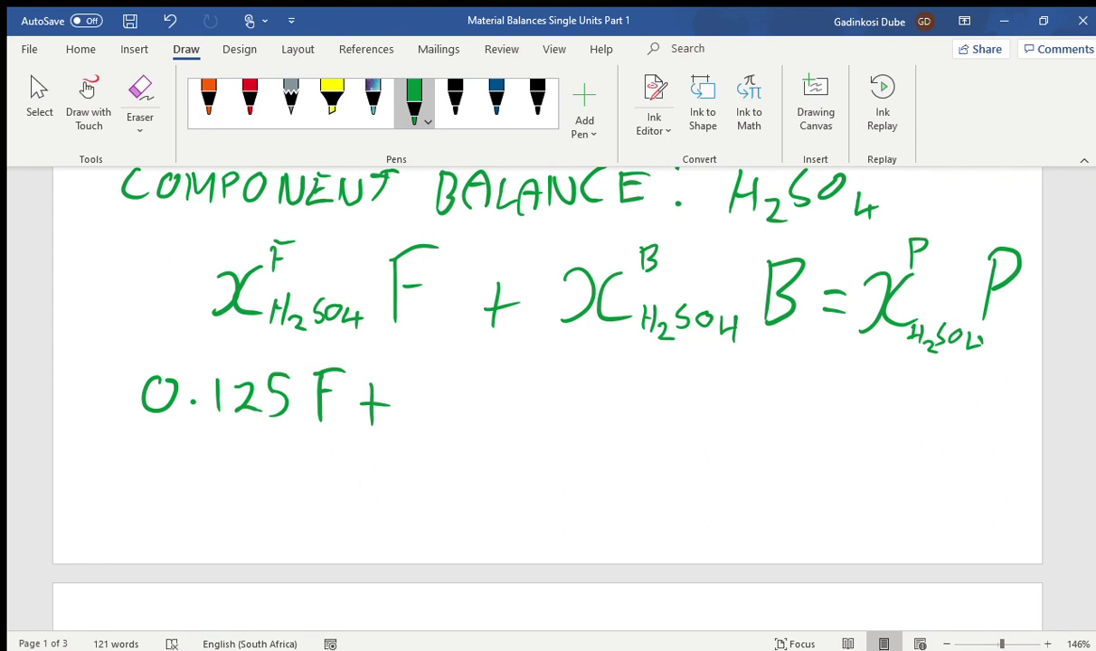
# Step: Continue the line with '0.775(150) = 0.185('
pyautogui.moveTo(433, 389)
pyautogui.mouseDown()
pyautogui.moveTo(423, 409)
pyautogui.moveTo(433, 390)
pyautogui.moveTo(493, 387)
pyautogui.moveTo(480, 418)
pyautogui.moveTo(518, 387)
pyautogui.mouseUp()
pyautogui.click(458, 407)
pyautogui.moveTo(518, 387)
pyautogui.mouseDown()
pyautogui.moveTo(505, 418)
pyautogui.moveTo(546, 385)
pyautogui.moveTo(527, 416)
pyautogui.mouseUp()
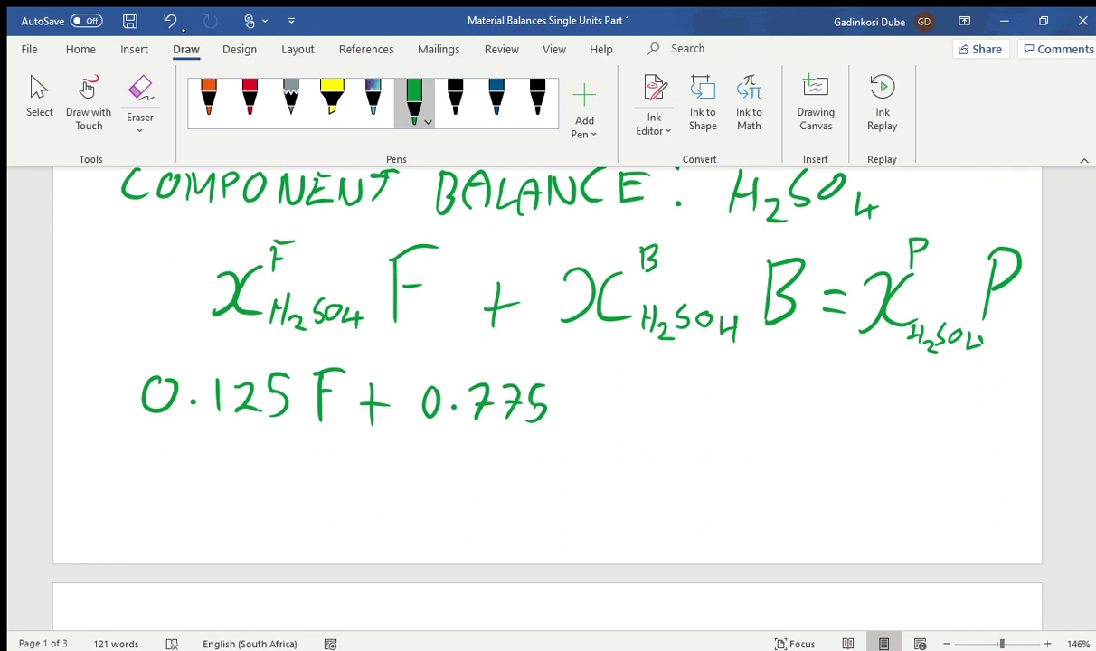
pyautogui.moveTo(575, 379)
pyautogui.mouseDown()
pyautogui.moveTo(571, 434)
pyautogui.moveTo(608, 402)
pyautogui.moveTo(609, 419)
pyautogui.moveTo(622, 380)
pyautogui.mouseUp()
pyautogui.moveTo(651, 385)
pyautogui.mouseDown()
pyautogui.moveTo(641, 414)
pyautogui.moveTo(653, 387)
pyautogui.mouseUp()
pyautogui.moveTo(663, 380)
pyautogui.mouseDown()
pyautogui.moveTo(666, 427)
pyautogui.moveTo(711, 398)
pyautogui.moveTo(712, 407)
pyautogui.mouseUp()
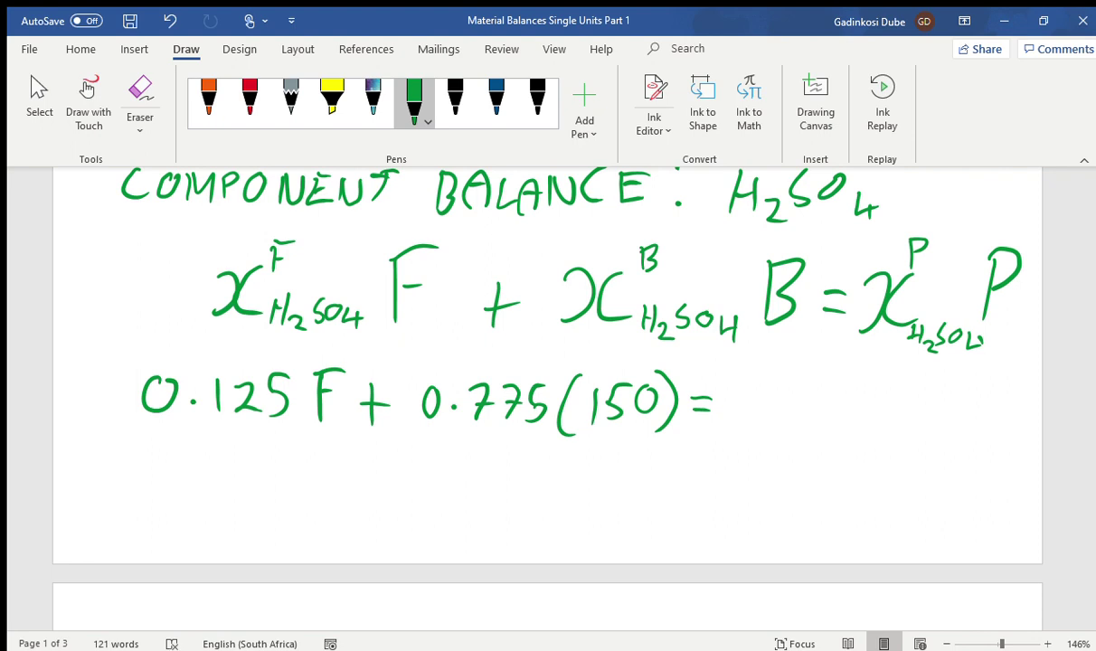
pyautogui.moveTo(750, 396); pyautogui.dragTo(780, 418)
pyautogui.moveTo(807, 378)
pyautogui.mouseDown()
pyautogui.moveTo(814, 419)
pyautogui.moveTo(841, 383)
pyautogui.moveTo(861, 440)
pyautogui.mouseUp()
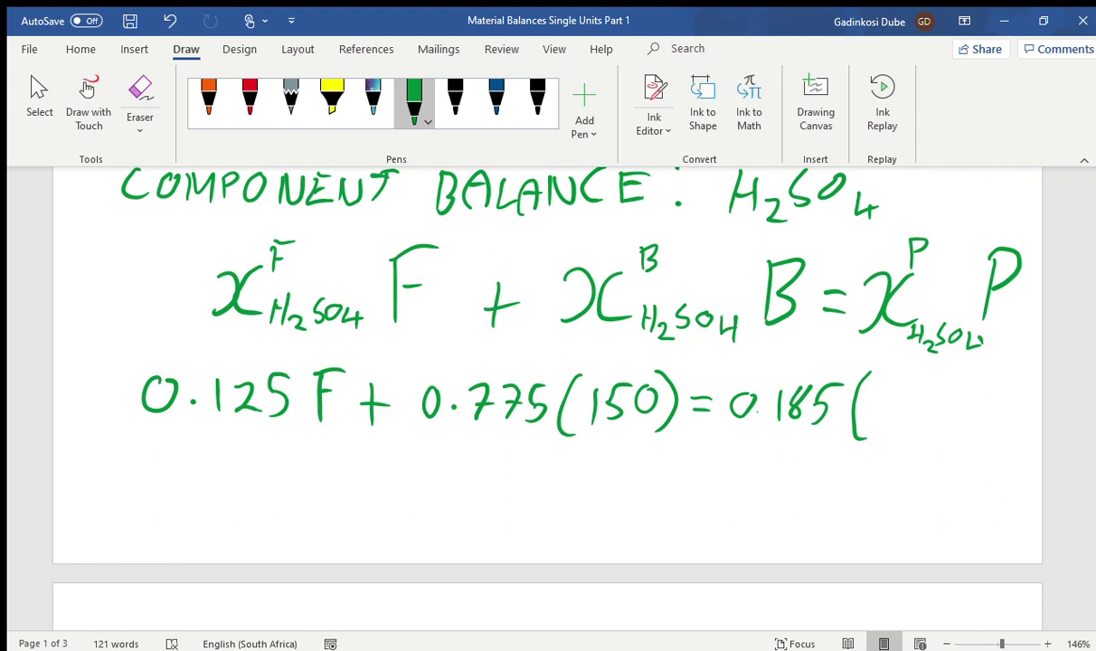
# Step: Underline 'F + 150 = P' in the overall balance and tick it
pyautogui.scroll(5, 547, 398)
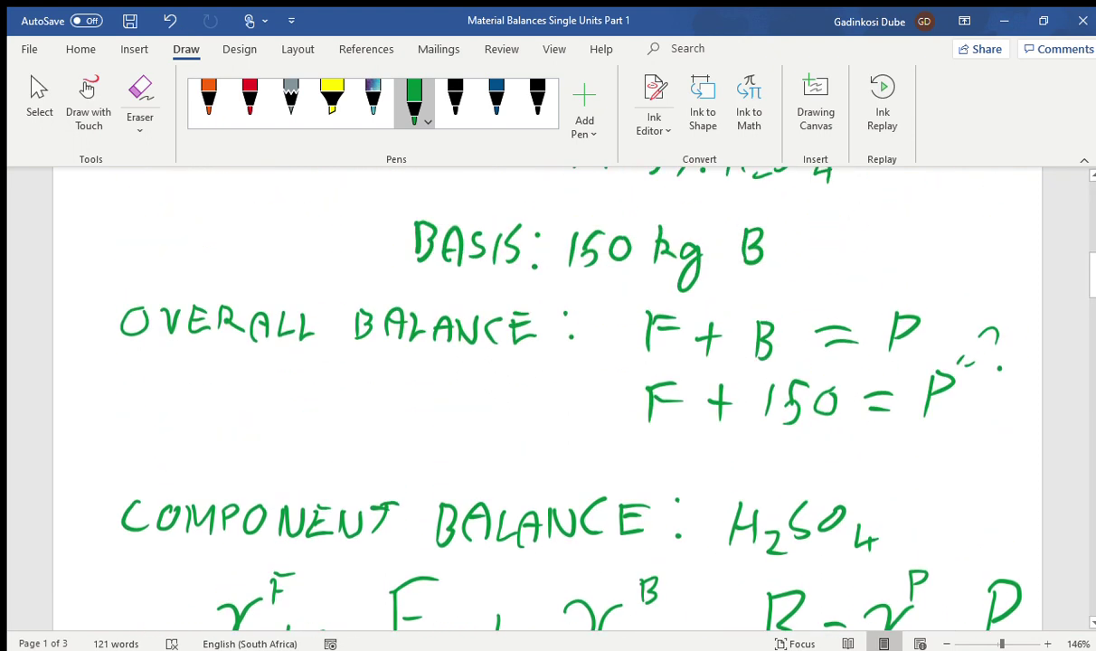
pyautogui.moveTo(645, 436); pyautogui.dragTo(976, 425)
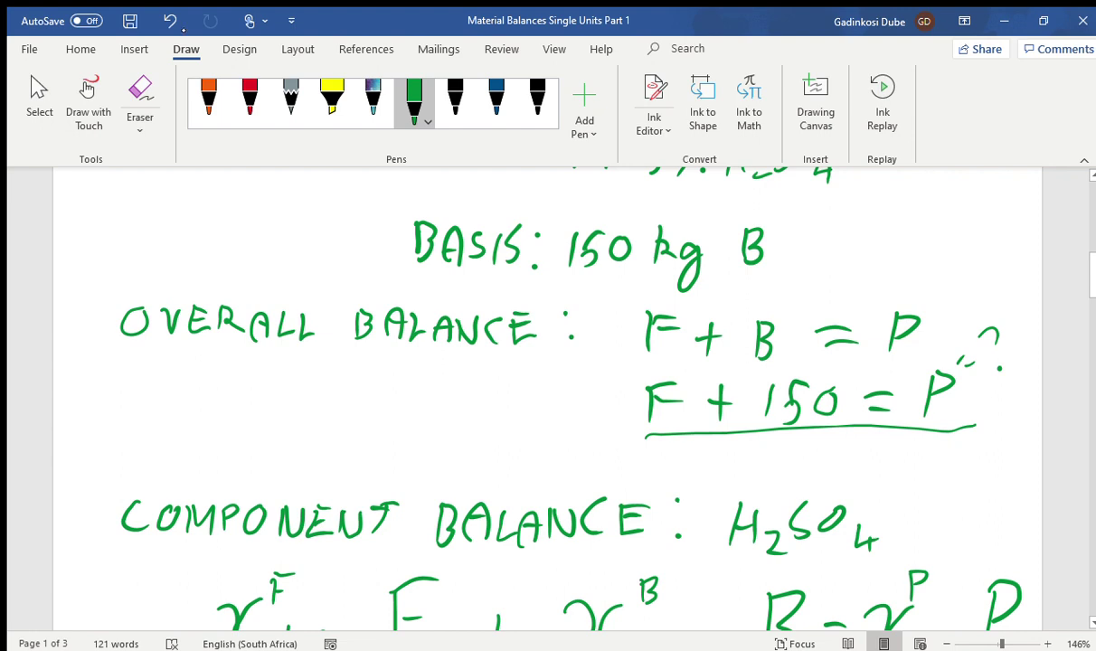
pyautogui.moveTo(645, 434); pyautogui.dragTo(676, 438)
pyautogui.moveTo(602, 394); pyautogui.dragTo(622, 406)
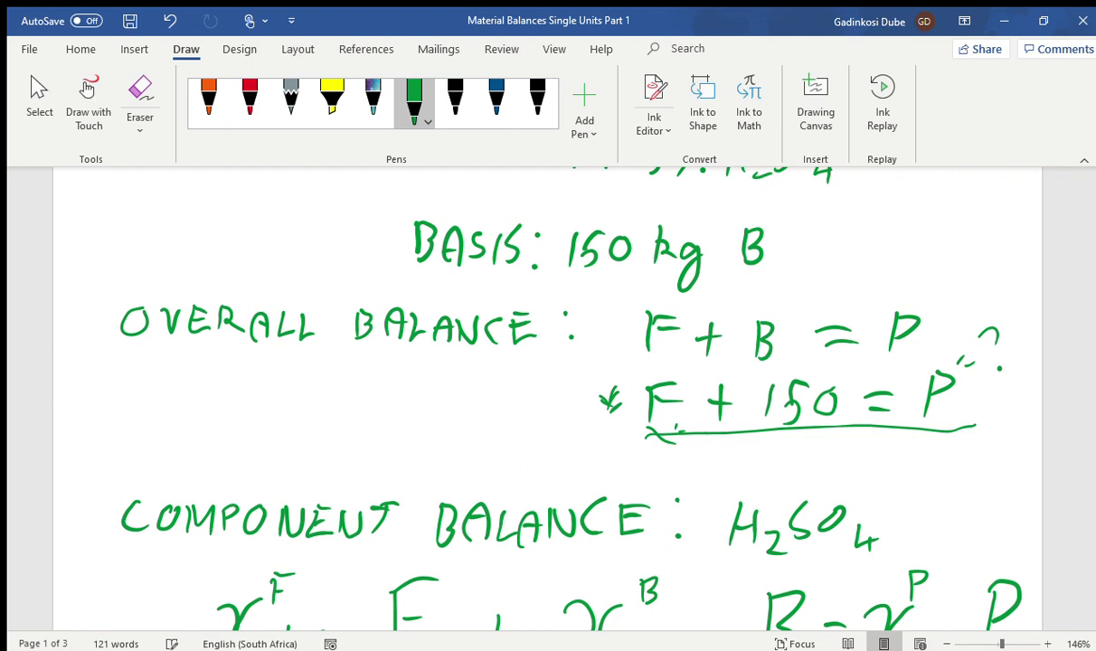
# Step: Finish the bracket as '(F + 150)' on the H2SO4 line
pyautogui.scroll(-6, 543, 398)
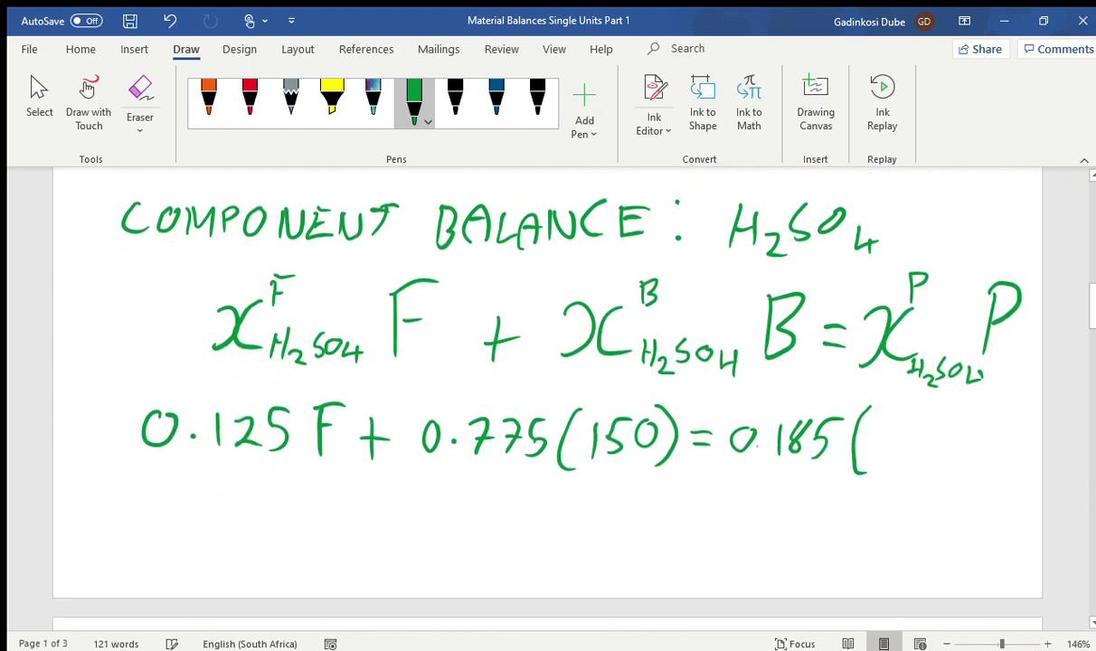
pyautogui.moveTo(882, 425); pyautogui.dragTo(880, 461)
pyautogui.moveTo(881, 427)
pyautogui.mouseDown()
pyautogui.moveTo(905, 425)
pyautogui.moveTo(899, 441)
pyautogui.moveTo(915, 450)
pyautogui.moveTo(927, 433)
pyautogui.mouseUp()
pyautogui.moveTo(946, 418)
pyautogui.mouseDown()
pyautogui.moveTo(946, 445)
pyautogui.moveTo(981, 416)
pyautogui.moveTo(993, 422)
pyautogui.moveTo(1006, 462)
pyautogui.mouseUp()
pyautogui.click(999, 432)
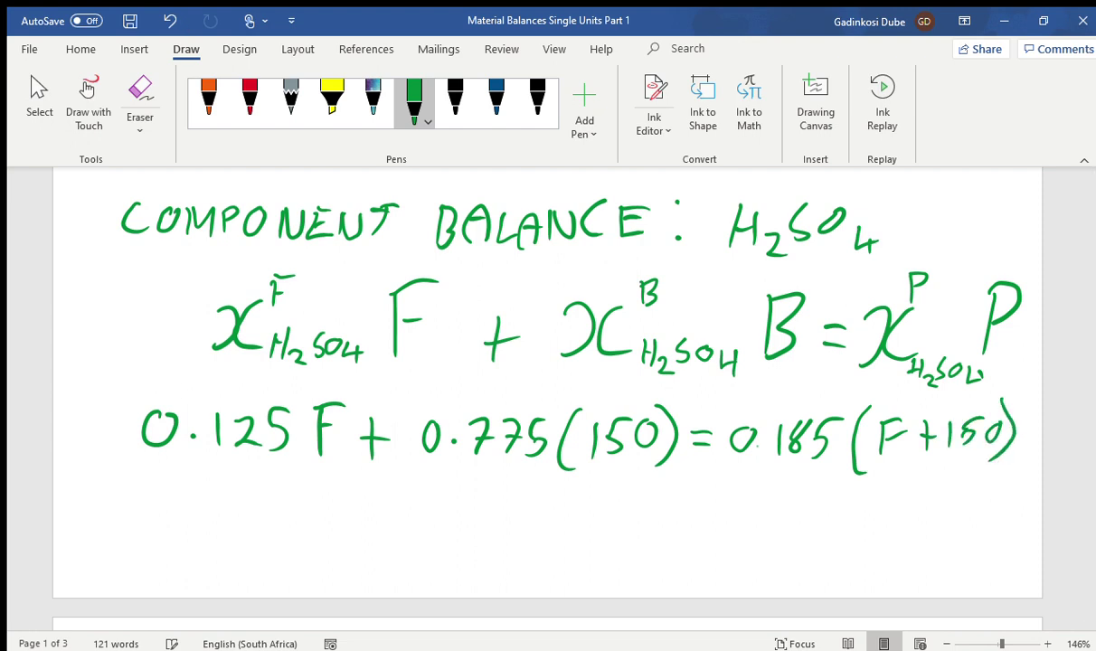
pyautogui.scroll(-3, 543, 398)
pyautogui.scroll(-2, 543, 398)
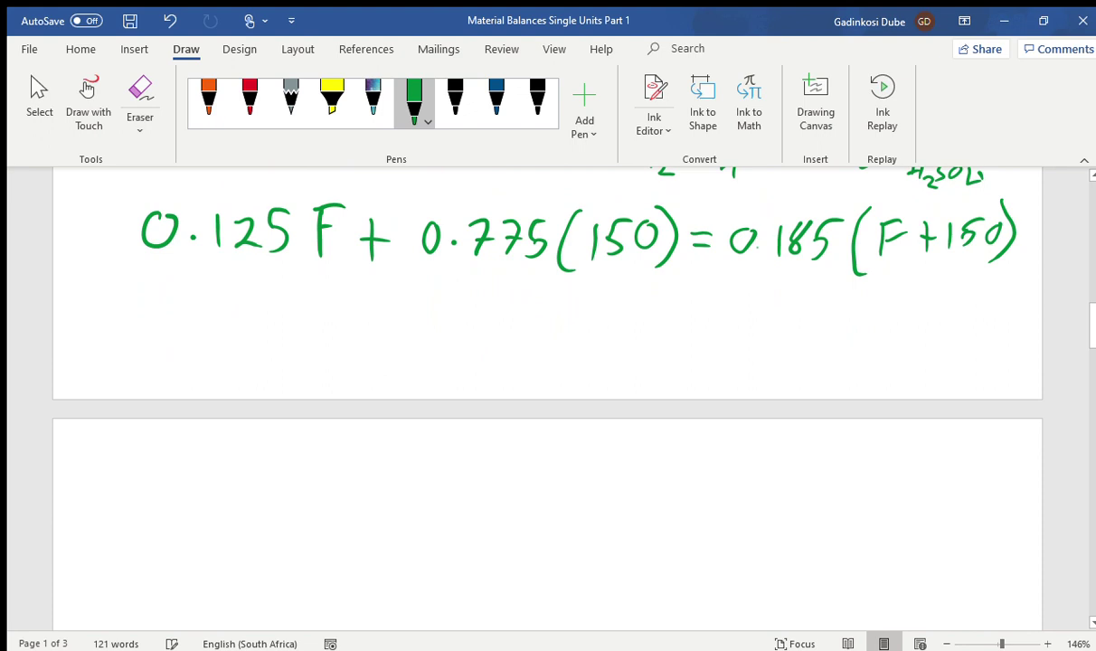
# Step: Underline both F terms, then write 'F = 1475 kg' on the next page
pyautogui.moveTo(316, 267); pyautogui.dragTo(333, 266)
pyautogui.moveTo(881, 264); pyautogui.dragTo(902, 263)
pyautogui.moveTo(378, 477)
pyautogui.mouseDown()
pyautogui.moveTo(378, 518)
pyautogui.moveTo(404, 473)
pyautogui.mouseUp()
pyautogui.moveTo(380, 496); pyautogui.dragTo(398, 496)
pyautogui.moveTo(452, 500); pyautogui.dragTo(479, 497)
pyautogui.moveTo(455, 512); pyautogui.dragTo(480, 509)
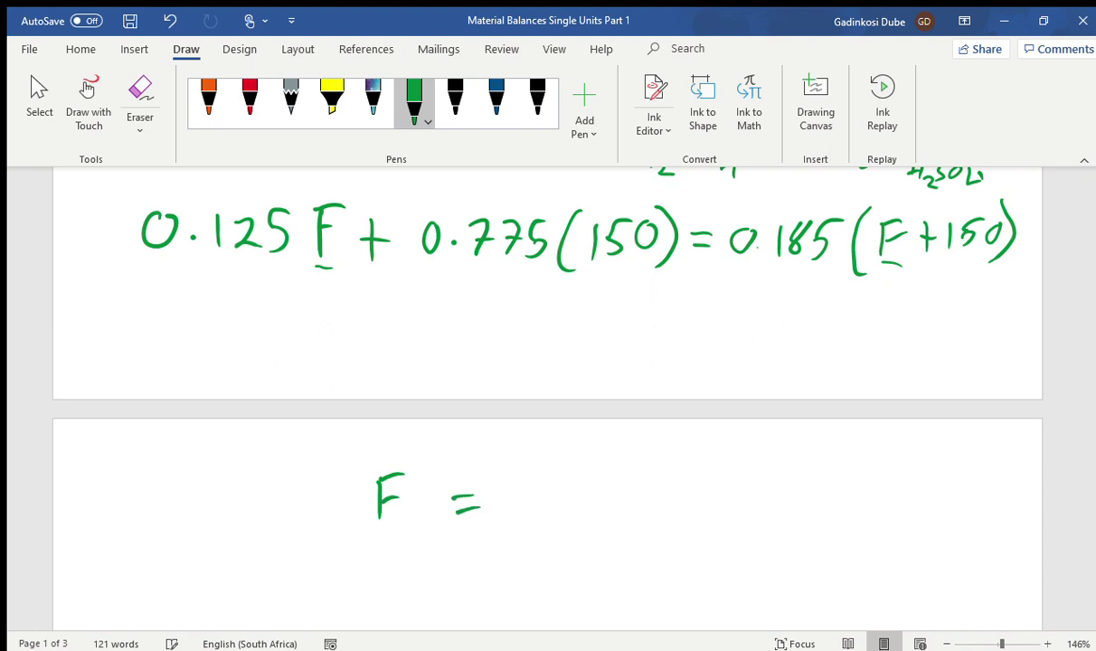
pyautogui.moveTo(532, 477)
pyautogui.mouseDown()
pyautogui.moveTo(531, 513)
pyautogui.moveTo(582, 506)
pyautogui.moveTo(571, 519)
pyautogui.mouseUp()
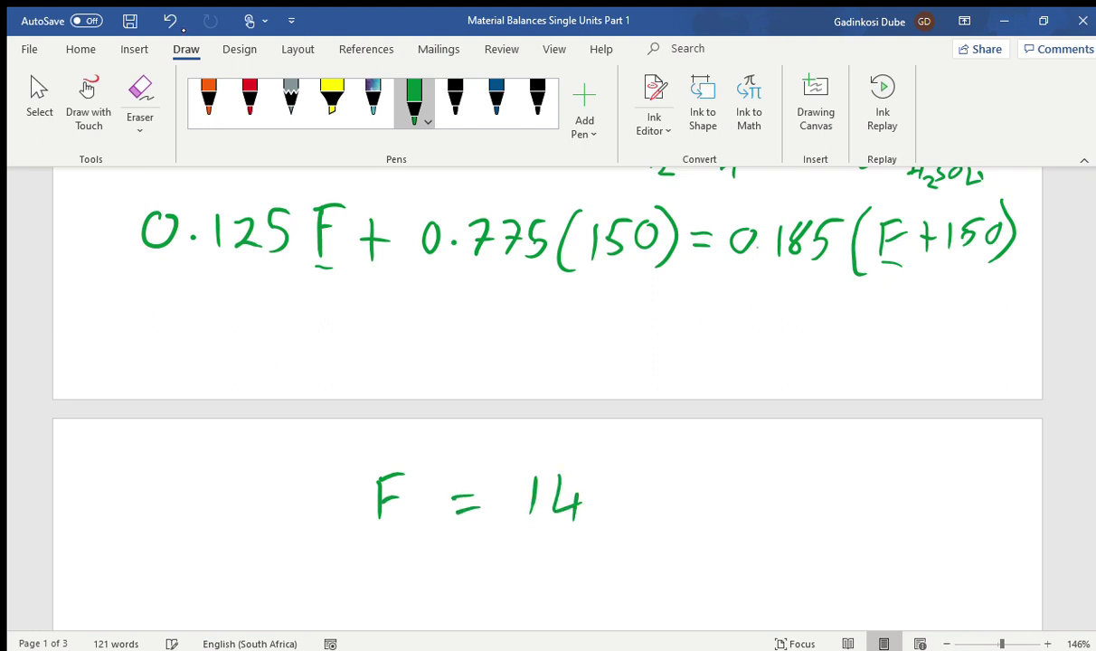
pyautogui.moveTo(597, 472); pyautogui.dragTo(609, 516)
pyautogui.moveTo(650, 471)
pyautogui.mouseDown()
pyautogui.moveTo(644, 514)
pyautogui.moveTo(677, 465)
pyautogui.mouseUp()
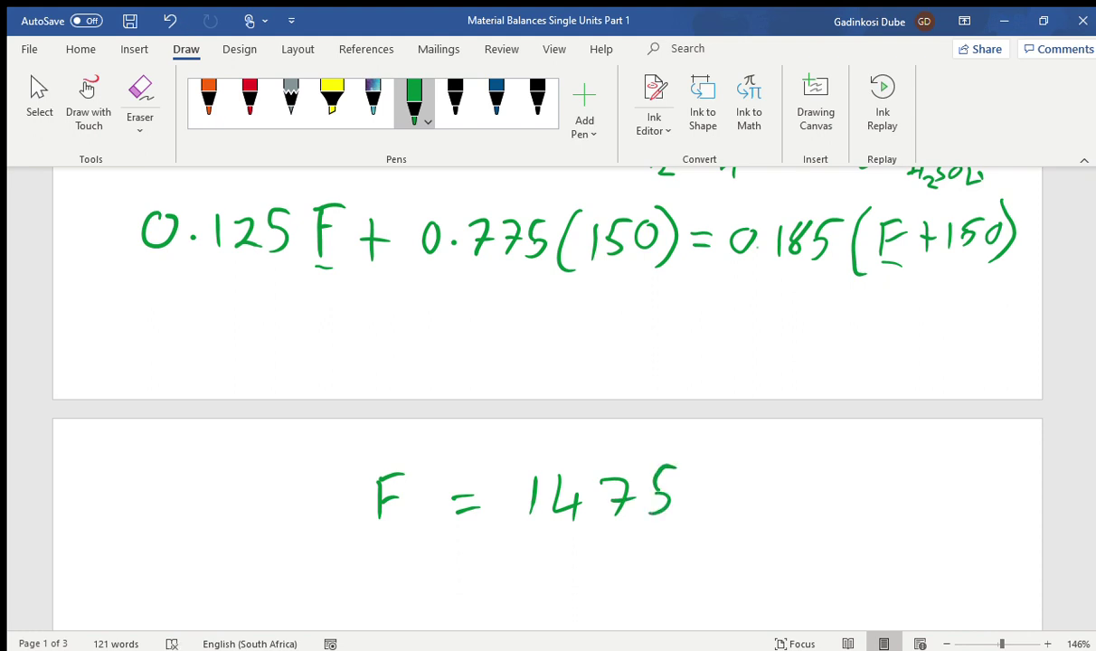
pyautogui.moveTo(716, 465)
pyautogui.mouseDown()
pyautogui.moveTo(715, 512)
pyautogui.moveTo(742, 511)
pyautogui.moveTo(754, 538)
pyautogui.mouseUp()
pyautogui.scroll(-3, 547, 398)
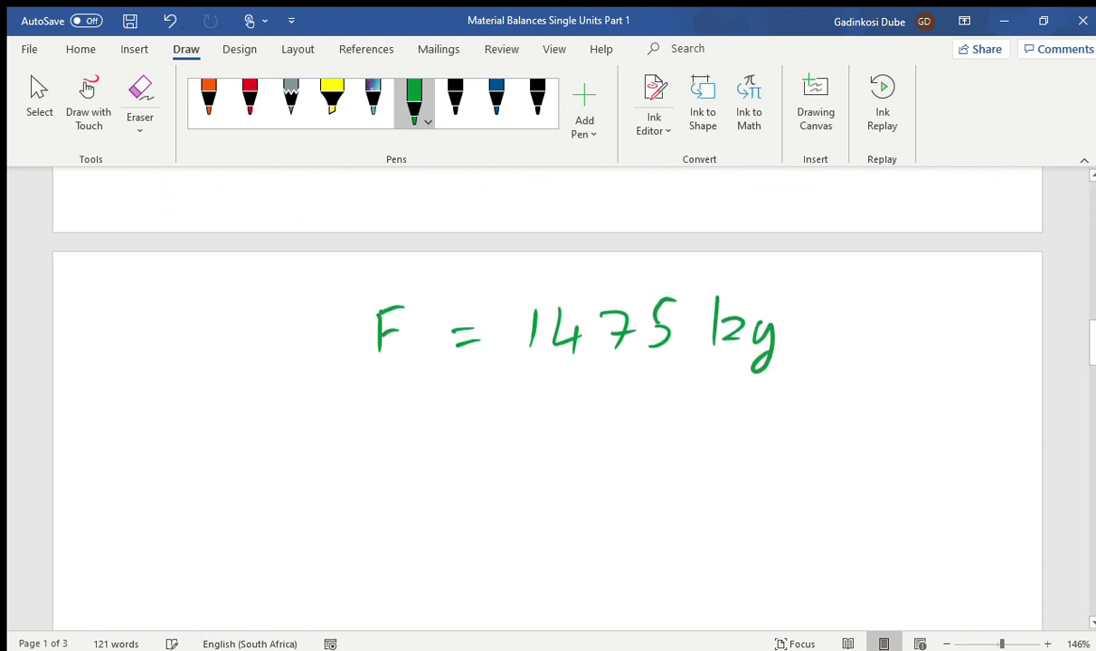
# Step: Write 'P = F + 150' below the solved feed
pyautogui.moveTo(338, 445)
pyautogui.mouseDown()
pyautogui.moveTo(338, 498)
pyautogui.moveTo(344, 469)
pyautogui.mouseUp()
pyautogui.moveTo(407, 454)
pyautogui.mouseDown()
pyautogui.moveTo(436, 452)
pyautogui.moveTo(443, 468)
pyautogui.mouseUp()
pyautogui.moveTo(507, 442)
pyautogui.mouseDown()
pyautogui.moveTo(505, 484)
pyautogui.moveTo(521, 441)
pyautogui.moveTo(534, 442)
pyautogui.mouseUp()
pyautogui.moveTo(507, 462); pyautogui.dragTo(571, 480)
pyautogui.moveTo(558, 458)
pyautogui.mouseDown()
pyautogui.moveTo(585, 455)
pyautogui.moveTo(627, 482)
pyautogui.mouseUp()
pyautogui.moveTo(647, 443)
pyautogui.mouseDown()
pyautogui.moveTo(644, 477)
pyautogui.moveTo(664, 442)
pyautogui.mouseUp()
pyautogui.moveTo(693, 449); pyautogui.dragTo(692, 451)
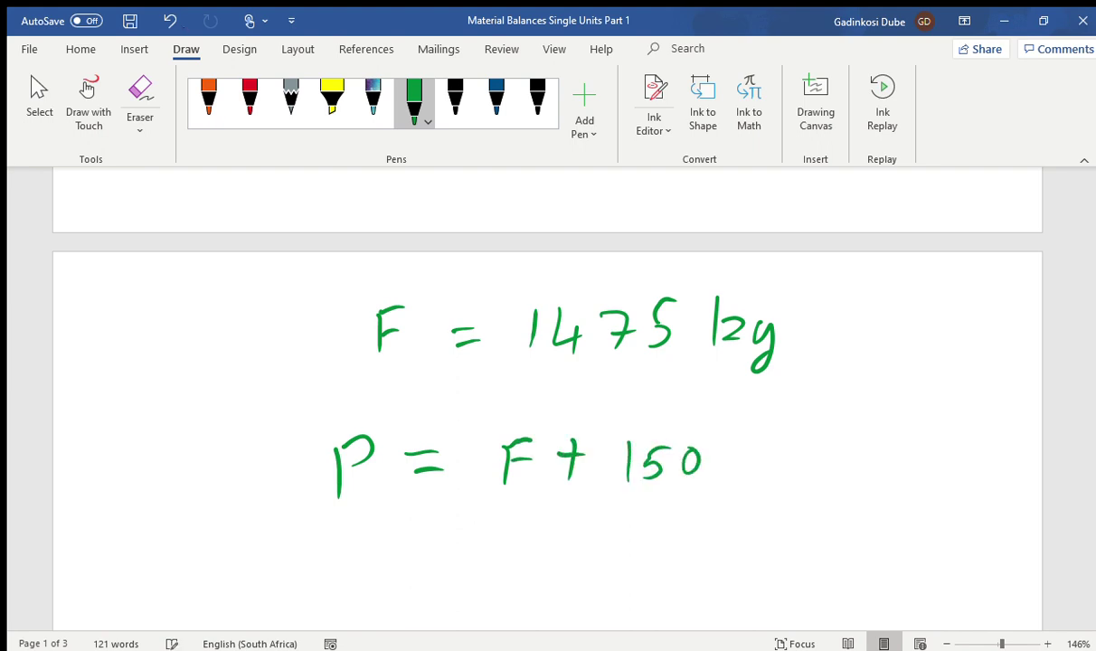
pyautogui.scroll(-2, 547, 398)
# Step: Substitute the feed value to get '= 1475 + 150 ='
pyautogui.moveTo(425, 453); pyautogui.dragTo(445, 451)
pyautogui.moveTo(416, 465); pyautogui.dragTo(458, 464)
pyautogui.moveTo(518, 438)
pyautogui.mouseDown()
pyautogui.moveTo(523, 466)
pyautogui.moveTo(571, 458)
pyautogui.moveTo(563, 471)
pyautogui.mouseUp()
pyautogui.moveTo(587, 438)
pyautogui.mouseDown()
pyautogui.moveTo(610, 437)
pyautogui.moveTo(613, 470)
pyautogui.moveTo(638, 468)
pyautogui.moveTo(665, 433)
pyautogui.moveTo(707, 479)
pyautogui.mouseUp()
pyautogui.moveTo(692, 458)
pyautogui.mouseDown()
pyautogui.moveTo(758, 471)
pyautogui.moveTo(786, 431)
pyautogui.mouseUp()
pyautogui.moveTo(808, 431)
pyautogui.mouseDown()
pyautogui.moveTo(798, 452)
pyautogui.moveTo(809, 430)
pyautogui.mouseUp()
pyautogui.moveTo(407, 532)
pyautogui.mouseDown()
pyautogui.moveTo(453, 521)
pyautogui.moveTo(452, 533)
pyautogui.mouseUp()
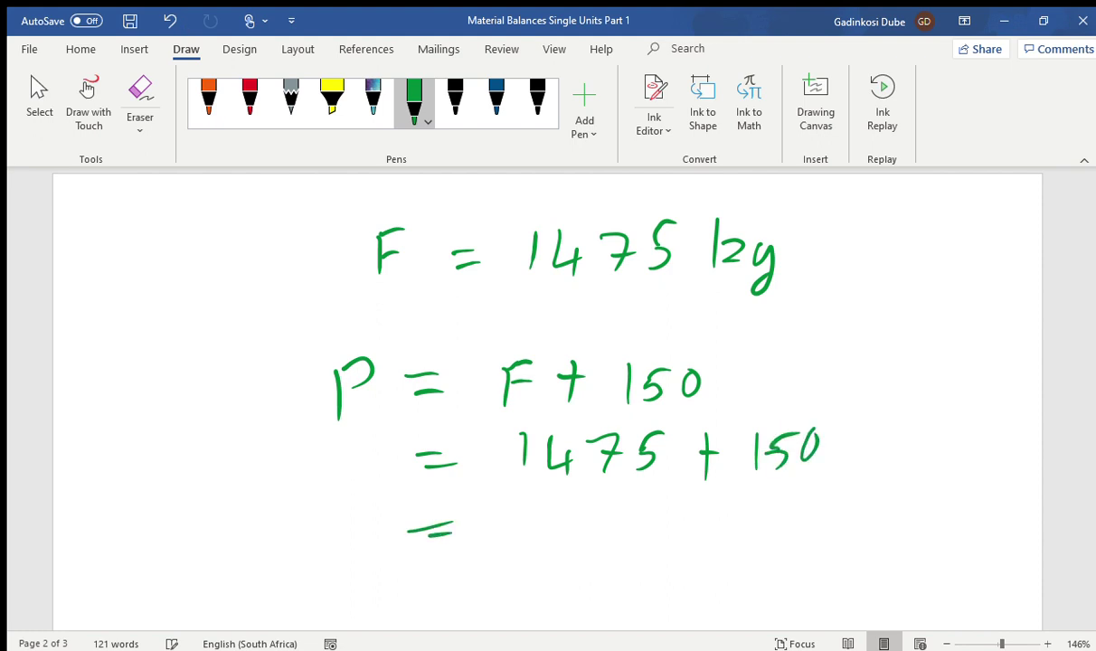
pyautogui.scroll(-2, 547, 380)
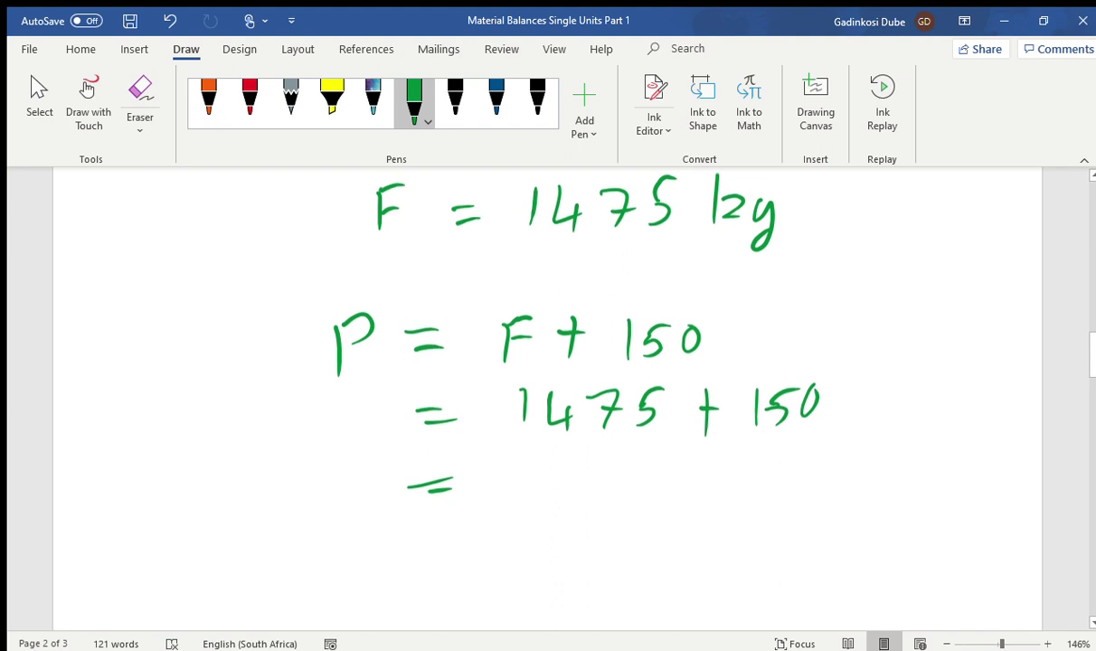
# Step: Write the result '1775 kg' and underline it with an arrow
pyautogui.moveTo(537, 443)
pyautogui.mouseDown()
pyautogui.moveTo(536, 479)
pyautogui.moveTo(568, 479)
pyautogui.mouseUp()
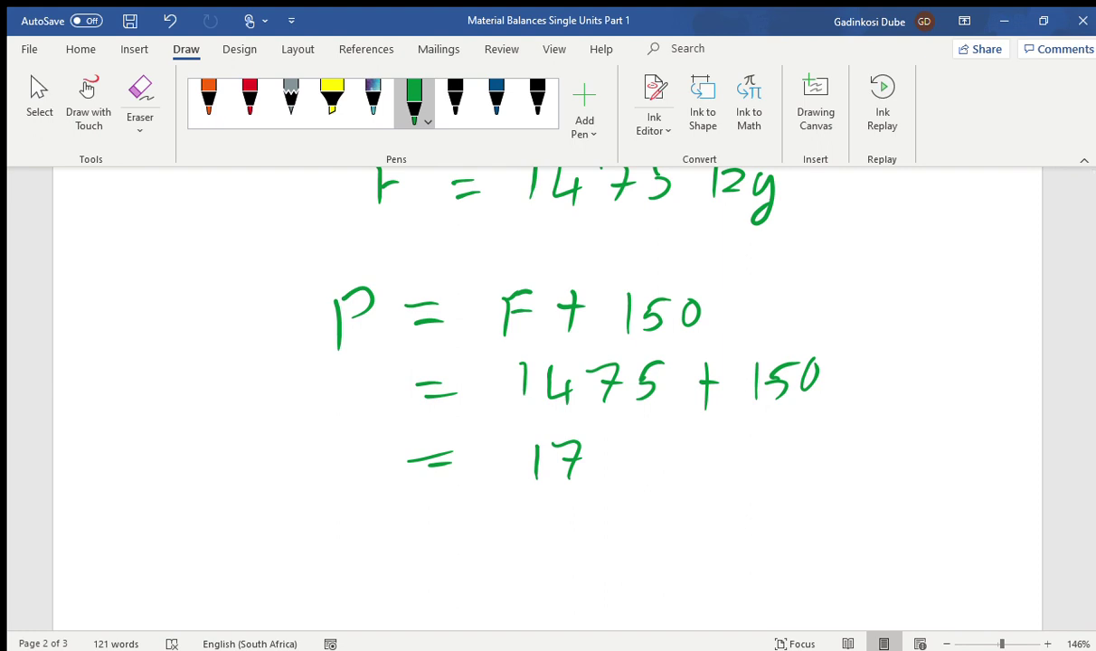
pyautogui.moveTo(597, 447)
pyautogui.mouseDown()
pyautogui.moveTo(615, 479)
pyautogui.moveTo(644, 480)
pyautogui.mouseUp()
pyautogui.moveTo(711, 432)
pyautogui.mouseDown()
pyautogui.moveTo(711, 462)
pyautogui.moveTo(716, 452)
pyautogui.moveTo(745, 467)
pyautogui.moveTo(740, 510)
pyautogui.mouseUp()
pyautogui.moveTo(504, 497); pyautogui.dragTo(837, 479)
pyautogui.moveTo(816, 467); pyautogui.dragTo(812, 506)
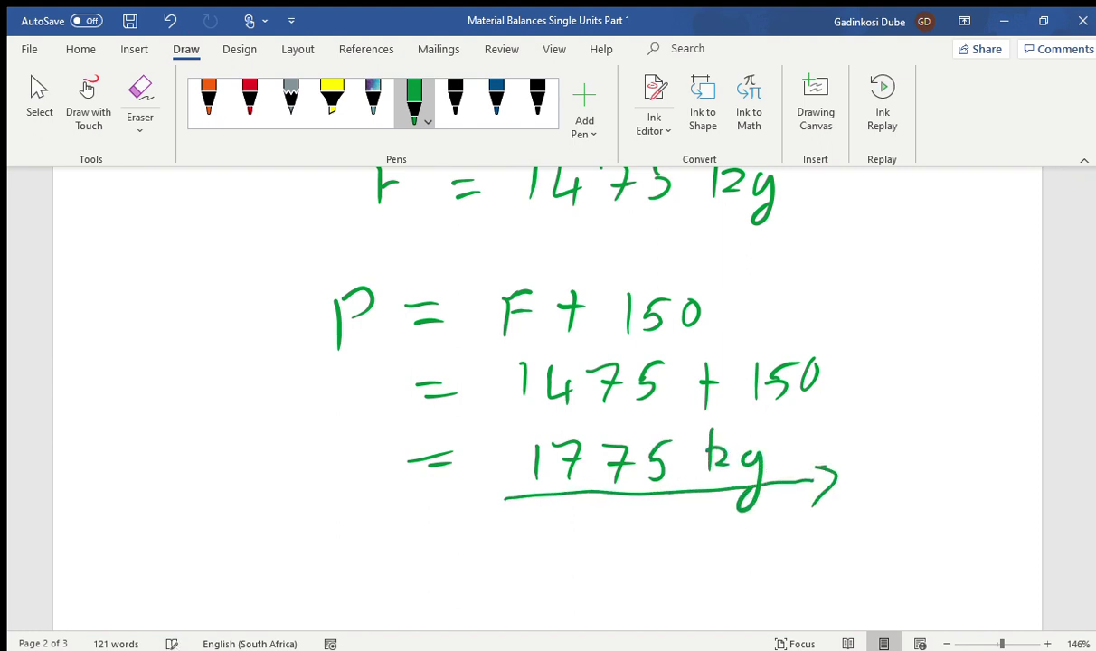
pyautogui.scroll(10, 548, 398)
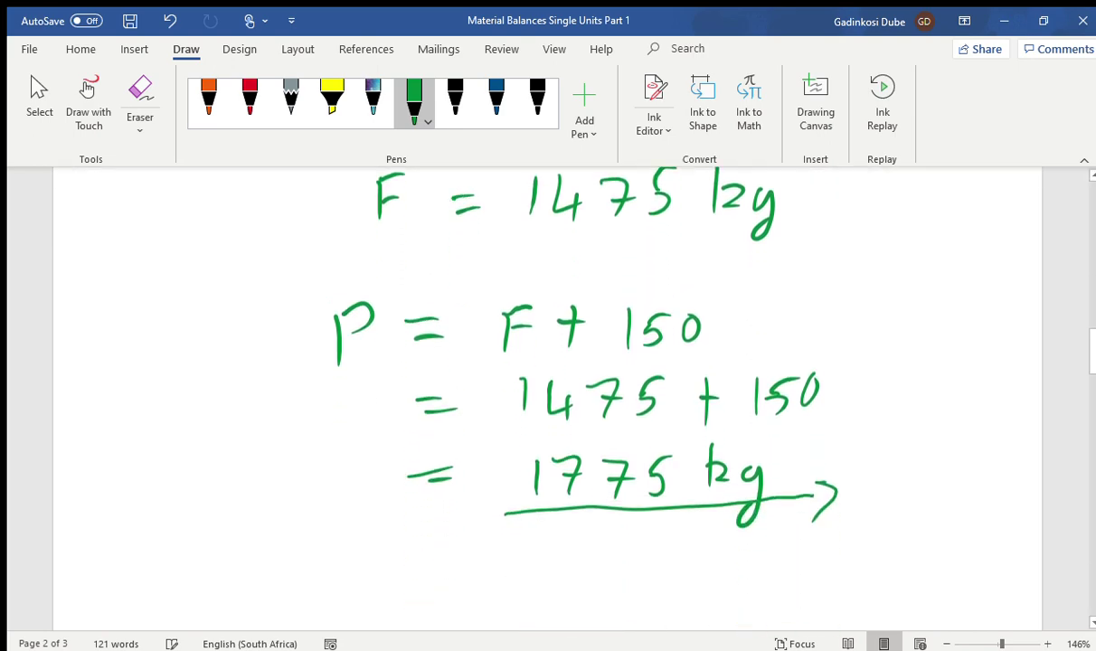
pyautogui.scroll(8, 547, 398)
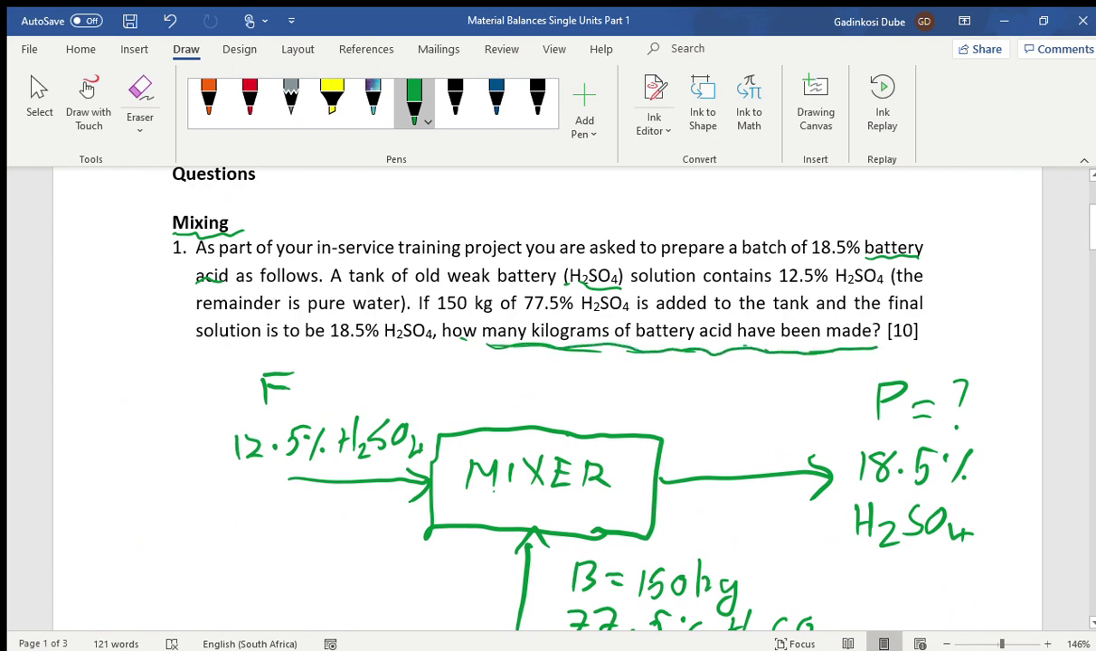
# Step: Draw a green tick beside the final answer of 1775 kg
pyautogui.scroll(-4, 547, 398)
pyautogui.scroll(-12, 547, 398)
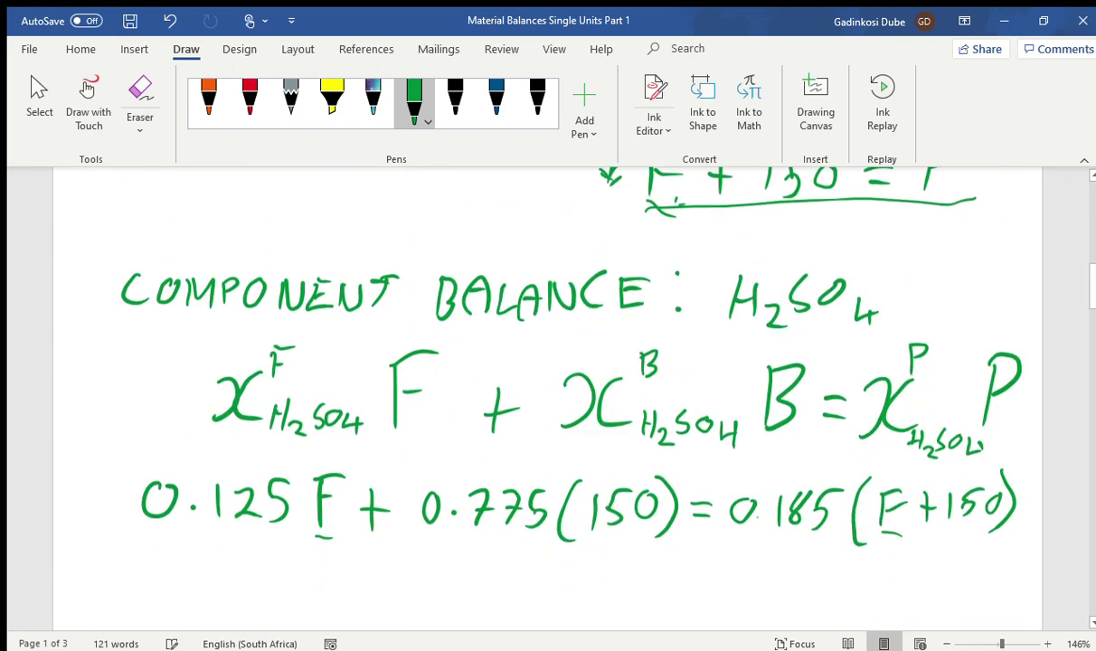
pyautogui.scroll(3, 547, 398)
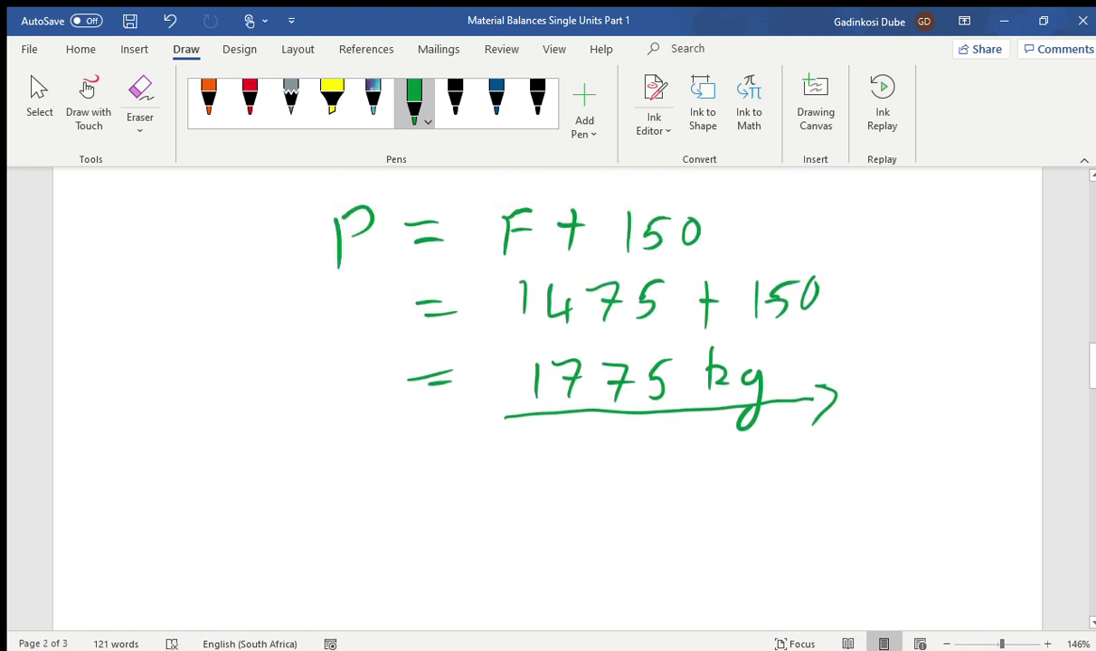
pyautogui.moveTo(800, 361); pyautogui.dragTo(864, 343)
pyautogui.scroll(10, 547, 398)
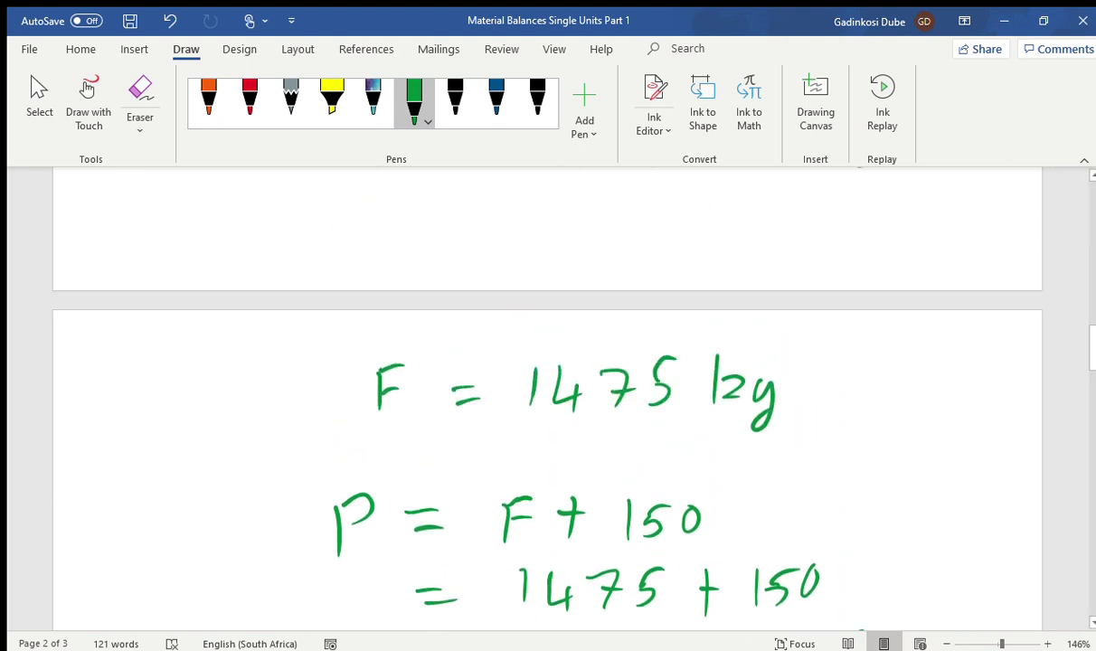
pyautogui.scroll(10, 547, 398)
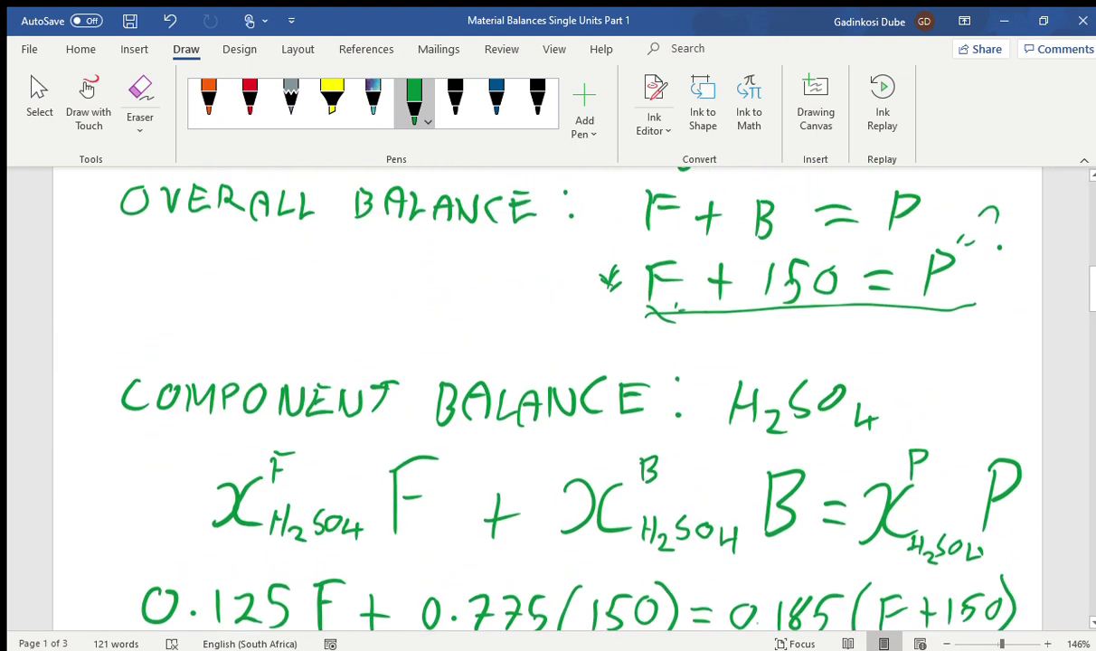
pyautogui.scroll(8, 548, 398)
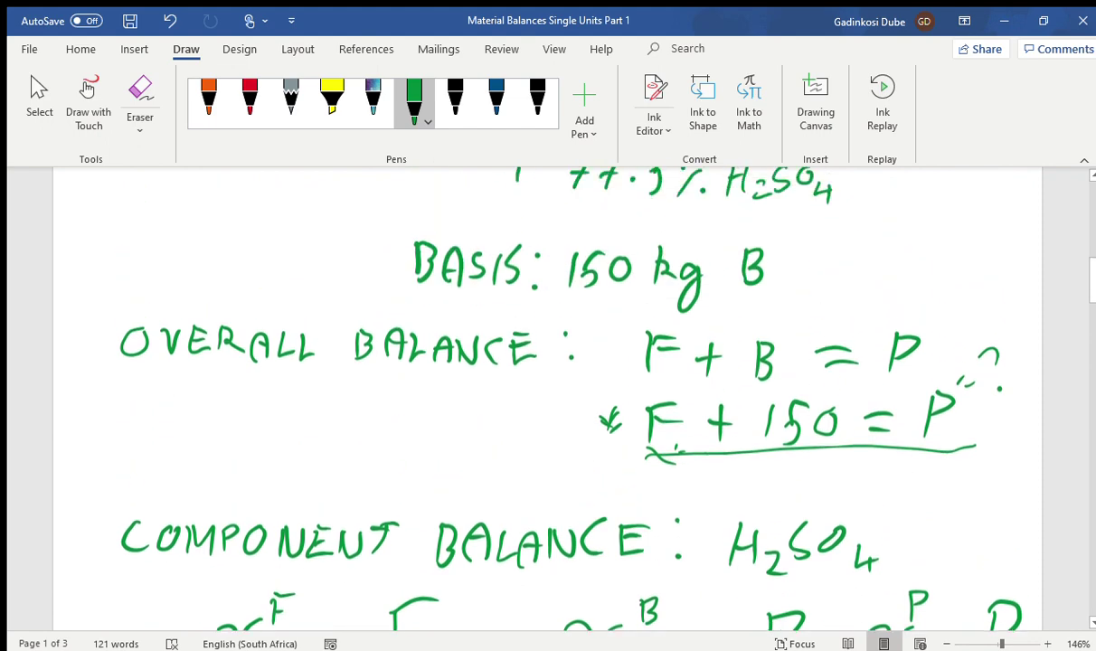
pyautogui.scroll(4, 547, 398)
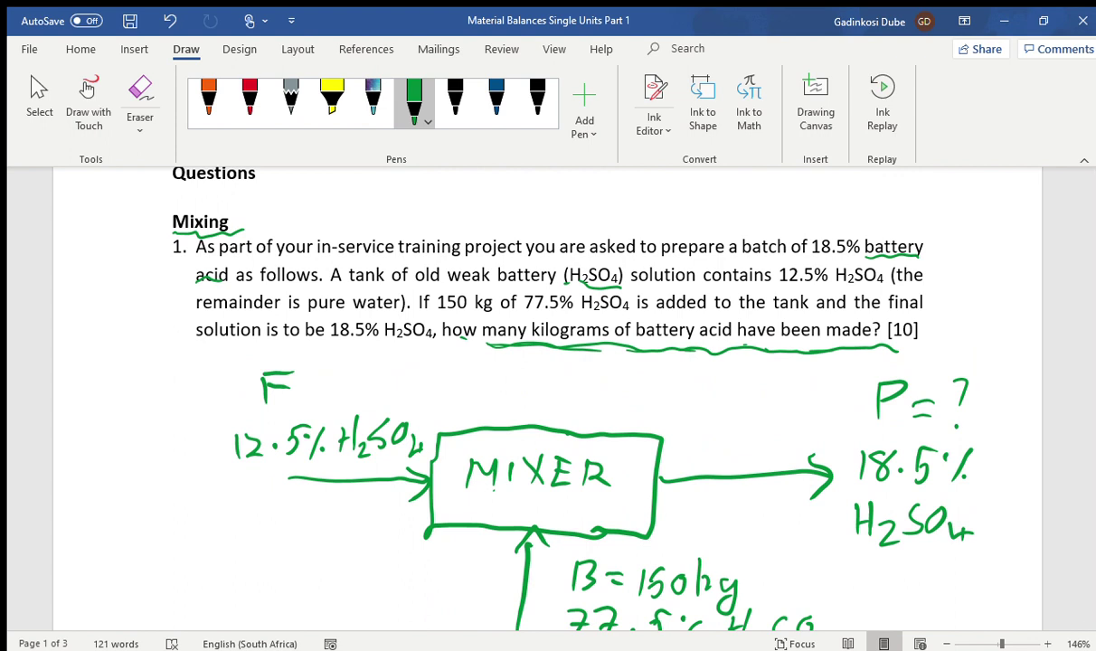
# Step: Draw green asterisks beside the 12.5% H2SO4 feed label and the BASIS: 150 kg B line
pyautogui.moveTo(106, 425)
pyautogui.mouseDown()
pyautogui.moveTo(133, 452)
pyautogui.moveTo(108, 455)
pyautogui.moveTo(127, 459)
pyautogui.mouseUp()
pyautogui.moveTo(101, 444); pyautogui.dragTo(141, 443)
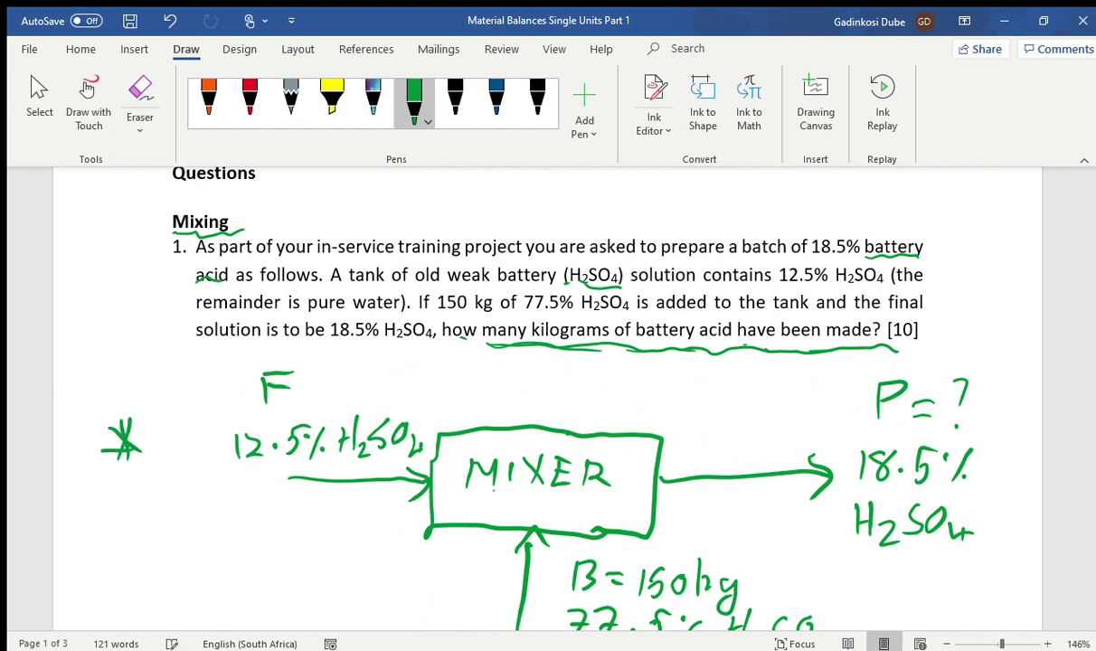
pyautogui.scroll(-6, 547, 398)
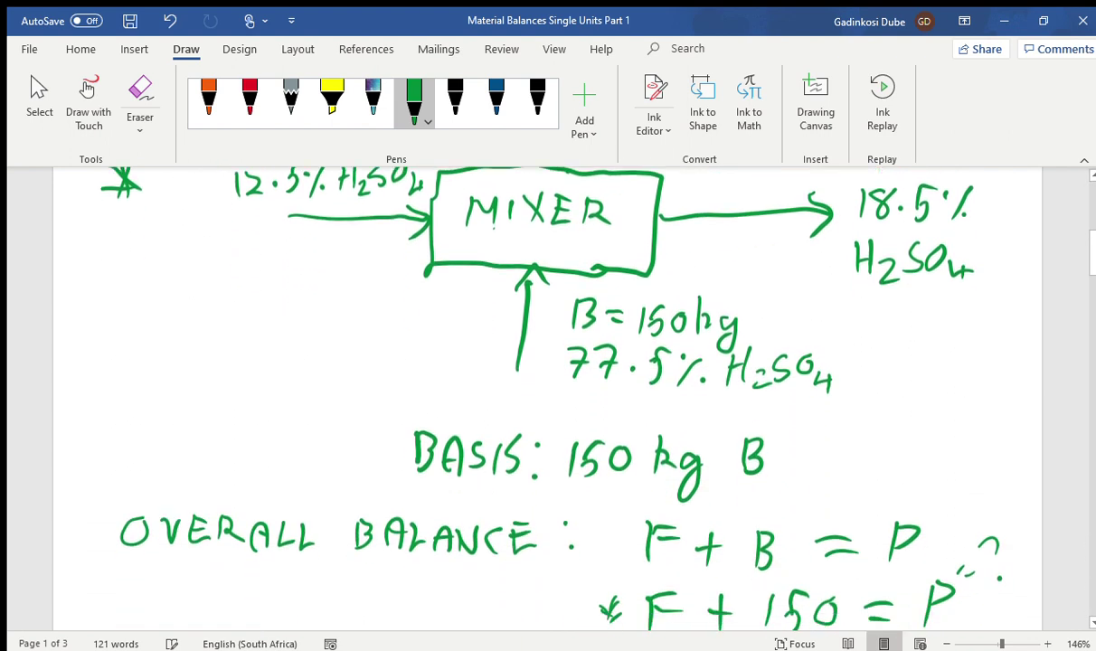
pyautogui.moveTo(347, 432)
pyautogui.mouseDown()
pyautogui.moveTo(369, 445)
pyautogui.moveTo(352, 448)
pyautogui.mouseUp()
pyautogui.moveTo(362, 412); pyautogui.dragTo(360, 453)
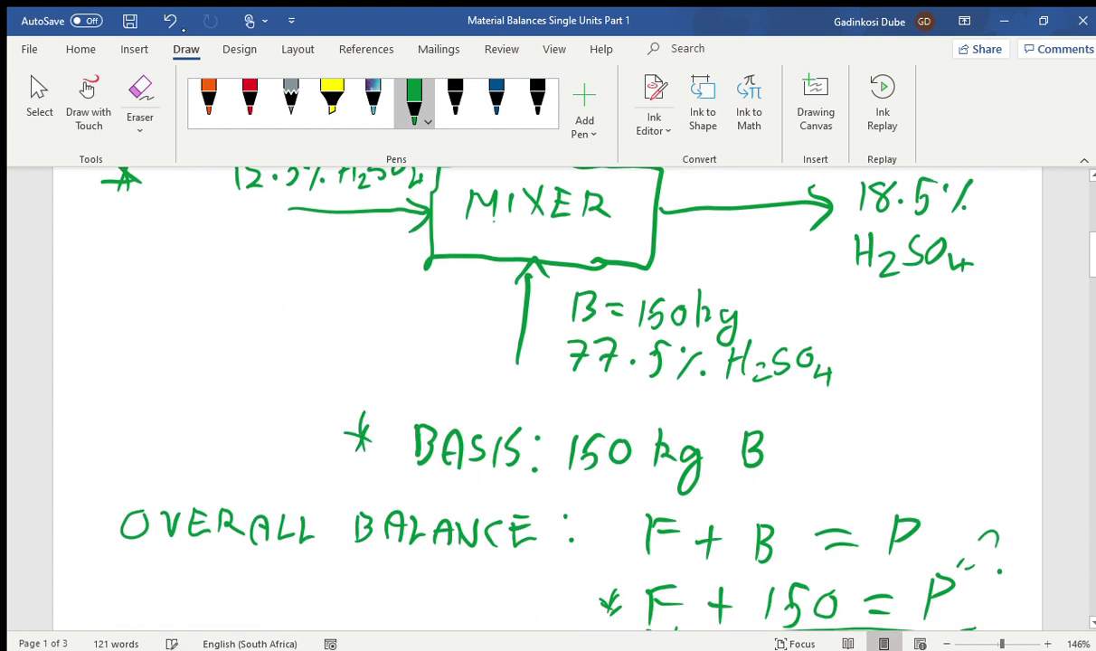
# Step: Mark the OVERALL BALANCE and COMPONENT BALANCE headings with green asterisks
pyautogui.scroll(-2, 548, 398)
pyautogui.moveTo(71, 422); pyautogui.dragTo(94, 450)
pyautogui.moveTo(92, 421)
pyautogui.mouseDown()
pyautogui.moveTo(70, 453)
pyautogui.moveTo(82, 458)
pyautogui.mouseUp()
pyautogui.scroll(-2, 547, 398)
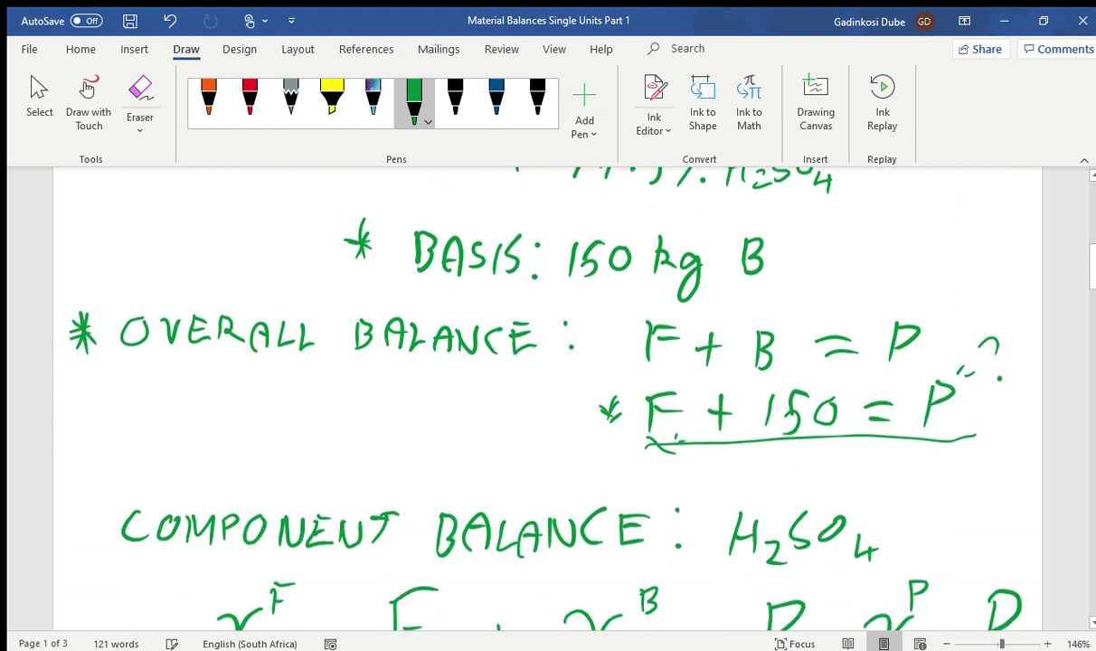
pyautogui.scroll(-1, 548, 398)
pyautogui.moveTo(72, 458)
pyautogui.mouseDown()
pyautogui.moveTo(100, 477)
pyautogui.moveTo(79, 485)
pyautogui.moveTo(101, 473)
pyautogui.mouseUp()
pyautogui.scroll(-3, 547, 398)
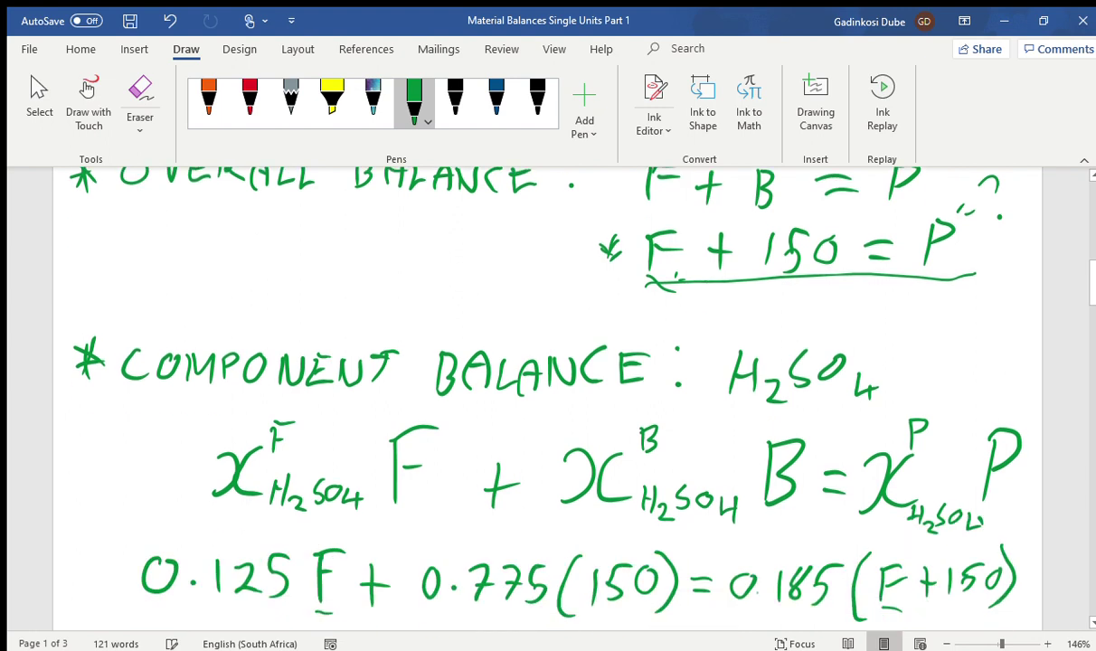
pyautogui.scroll(-7, 547, 398)
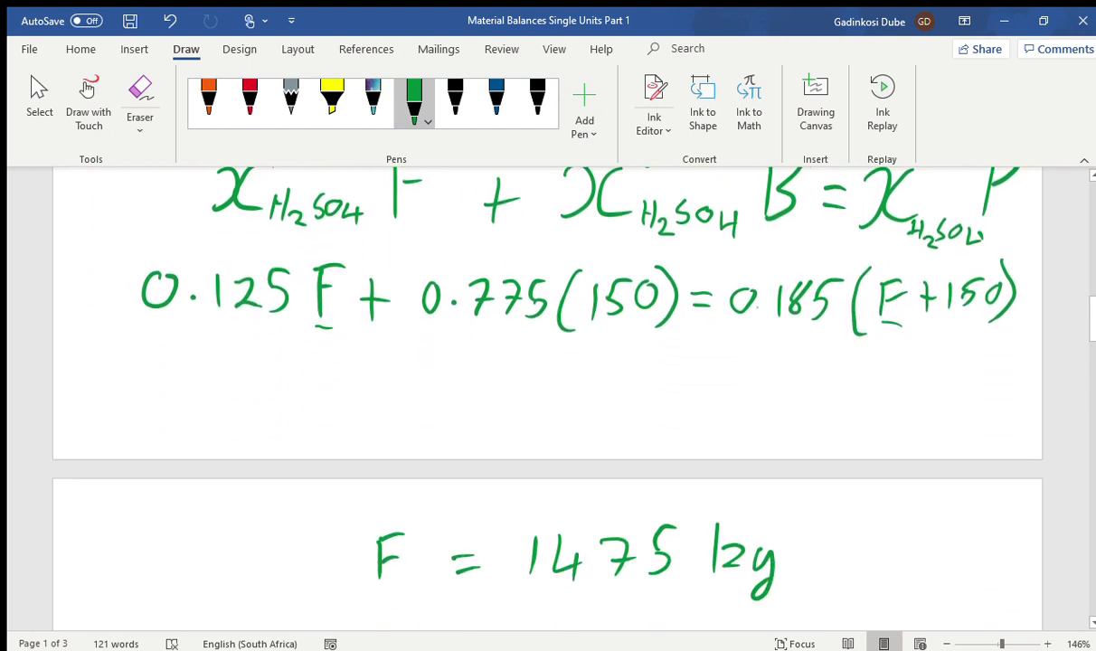
pyautogui.scroll(-4, 548, 398)
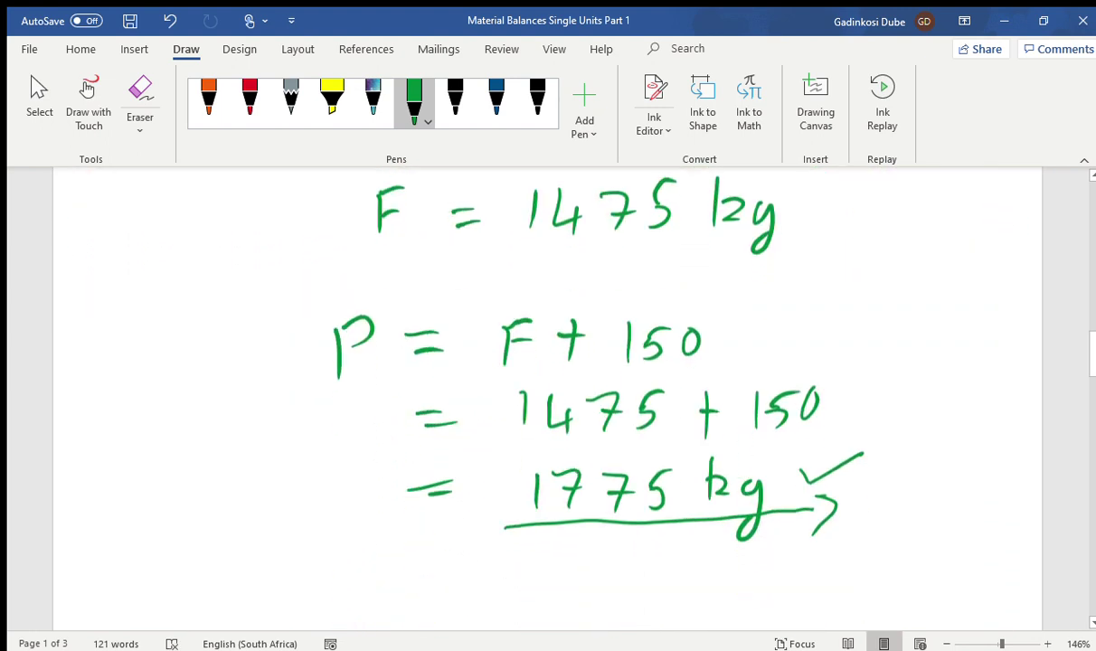
pyautogui.scroll(3, 547, 398)
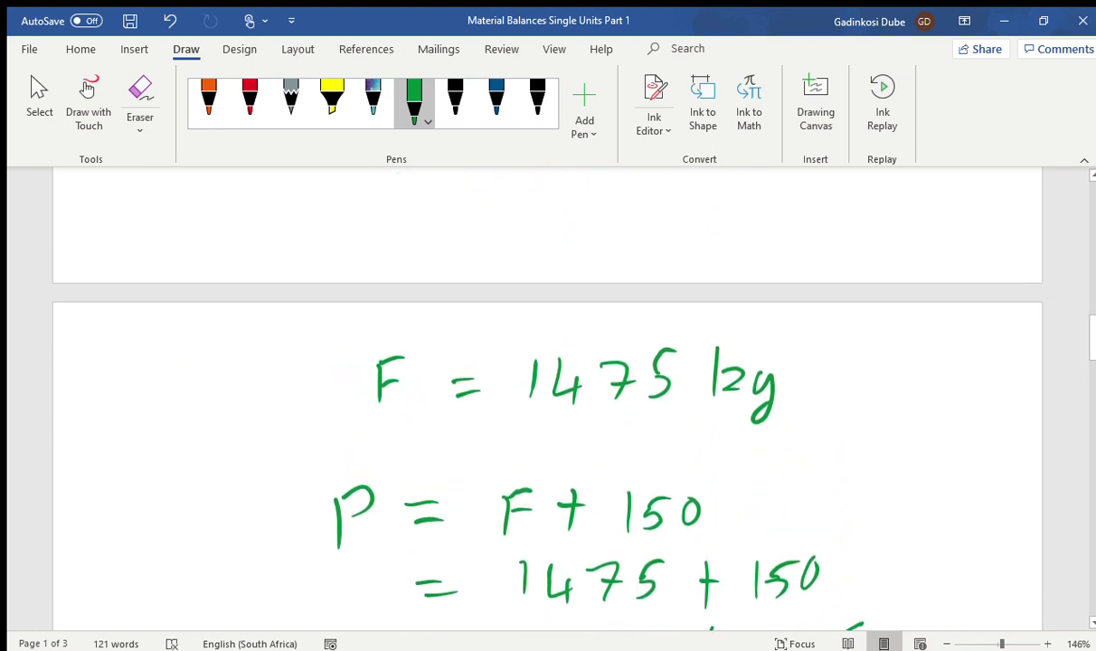
pyautogui.scroll(6, 547, 398)
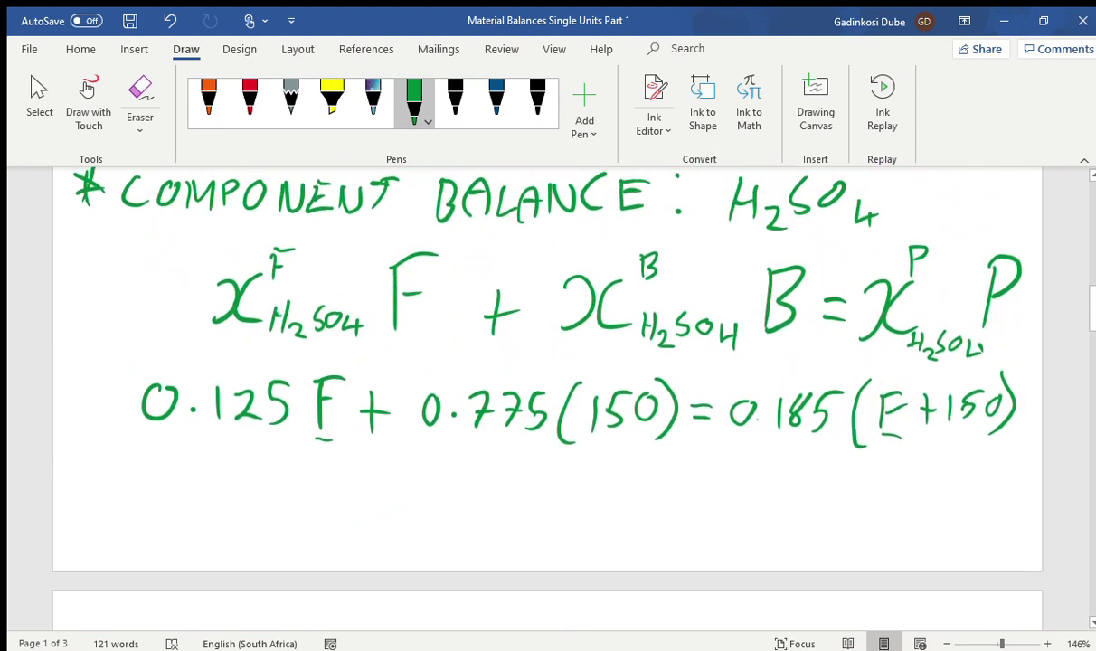